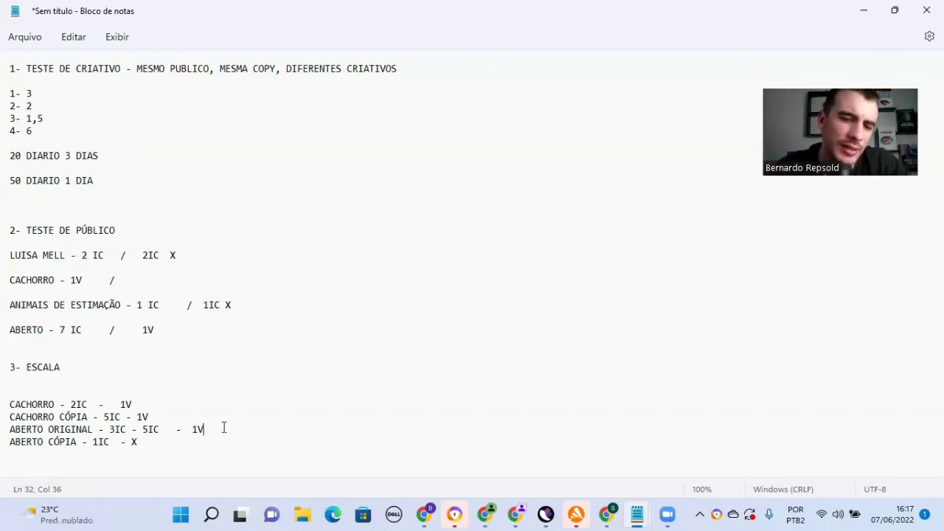
Add several blank lines at the end of the notes, below the ABERTO CÓPIA line
{"action": "key", "text": "Return"}
{"action": "key", "text": "BackSpace"}
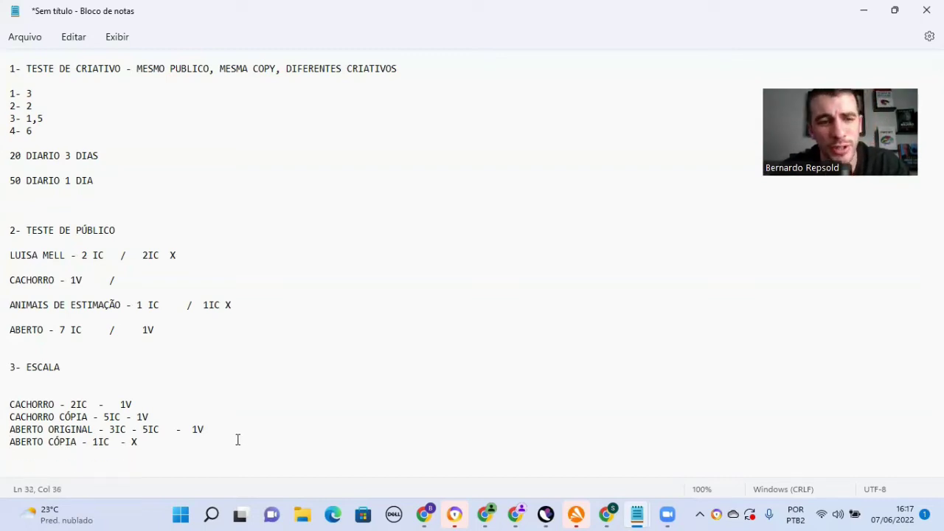
{"action": "key", "text": "Return"}
{"action": "key", "text": "Return"}
{"action": "key", "text": "Return"}
{"action": "key", "text": "Return"}
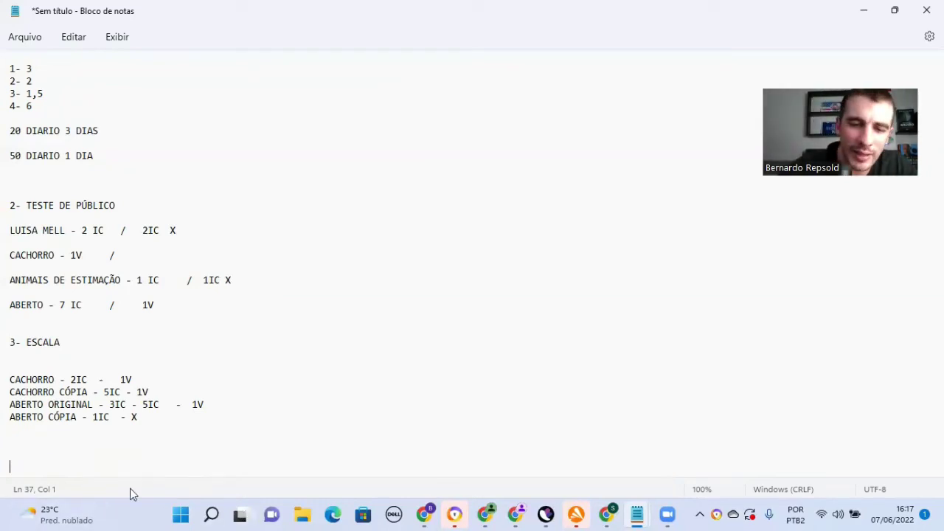
Switch to Facebook Ads Manager in Chrome, select the TESTE DE CRIATIVOS campaign and look over its performance metrics
{"action": "left_click", "coordinate": [496, 515]}
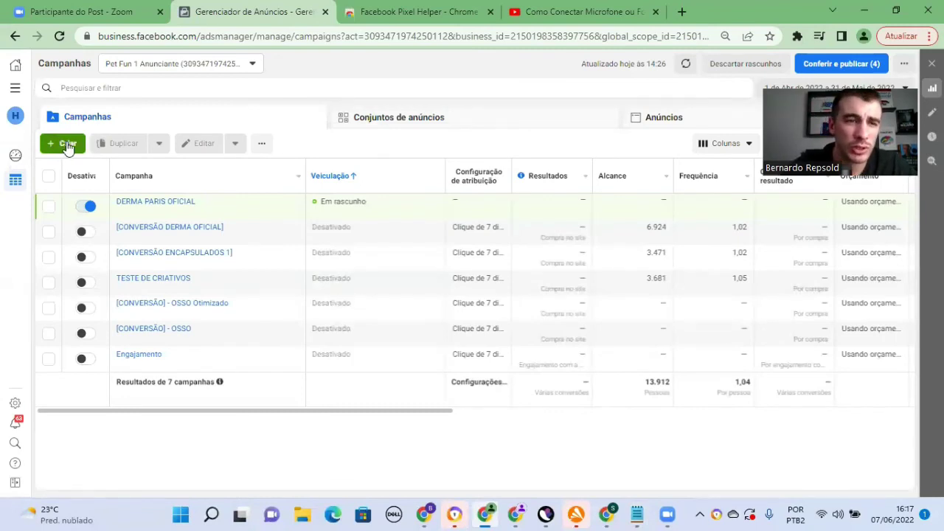
{"action": "left_click", "coordinate": [48, 282]}
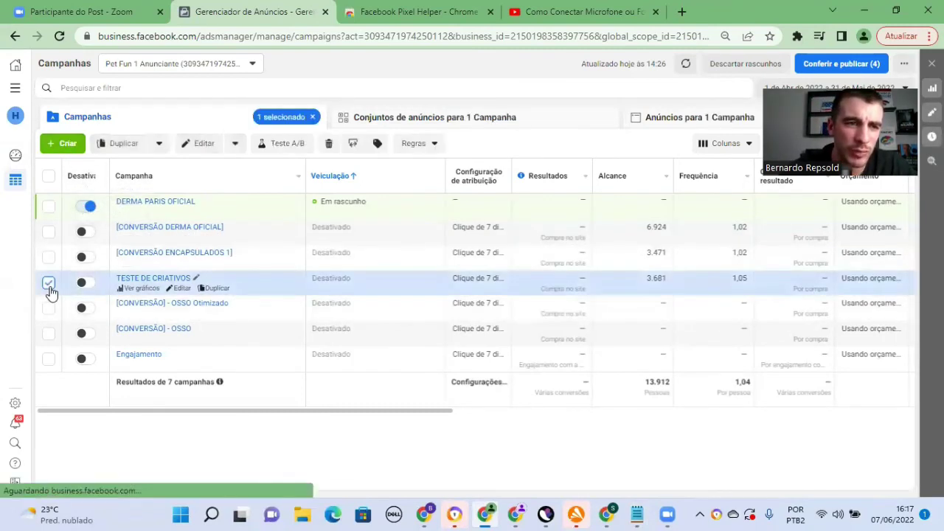
{"action": "scroll", "coordinate": [390, 415], "scroll_direction": "right", "scroll_amount": 10}
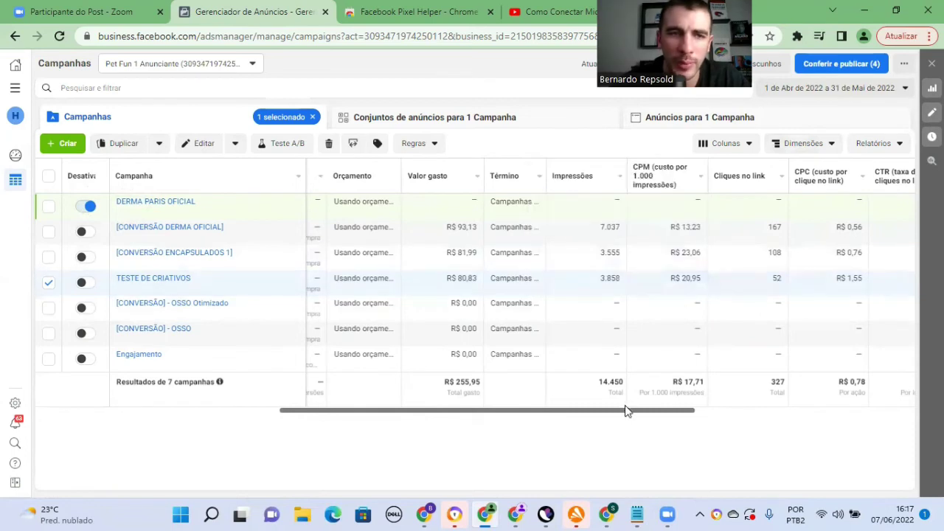
{"action": "left_click_drag", "start_coordinate": [661, 412], "coordinate": [765, 390]}
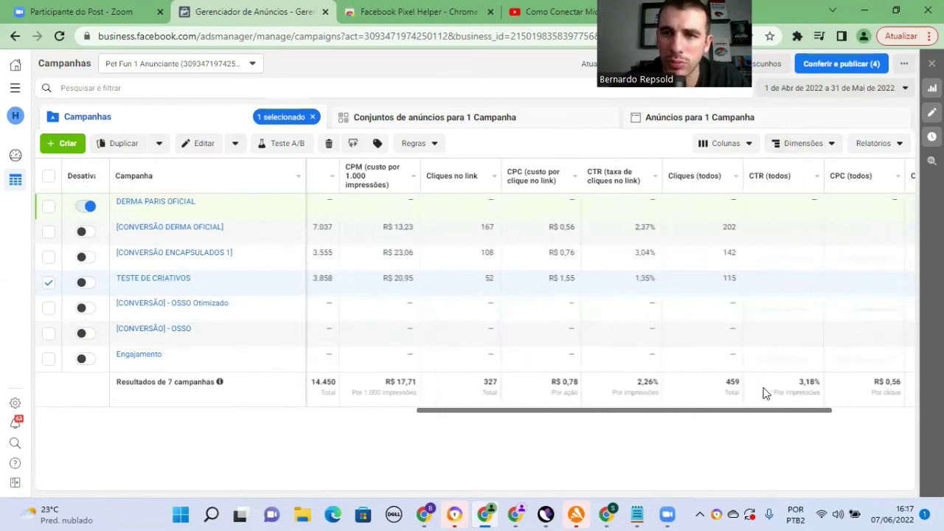
{"action": "left_click_drag", "start_coordinate": [641, 419], "coordinate": [438, 428]}
{"action": "left_click_drag", "start_coordinate": [344, 409], "coordinate": [270, 394]}
Display the ad sets that belong to the TESTE DE CRIATIVOS campaign
{"action": "left_click", "coordinate": [435, 127]}
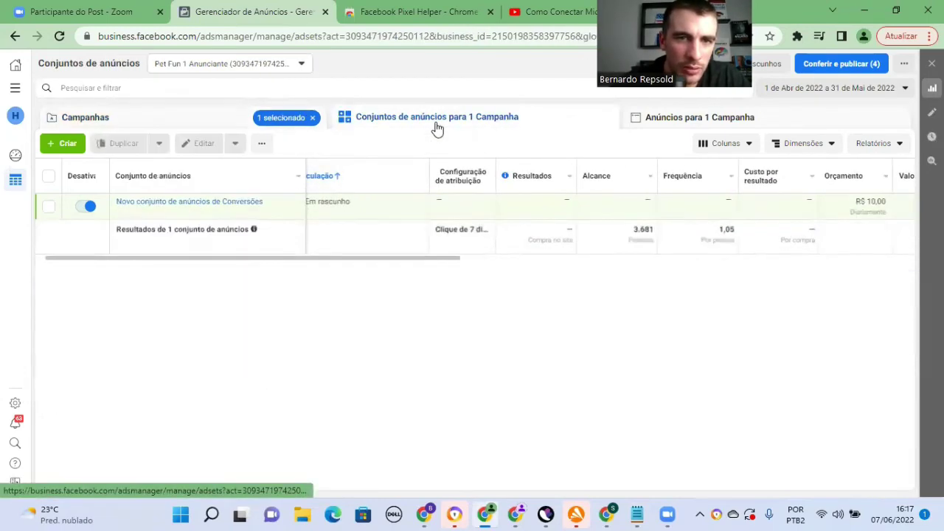
{"action": "left_click", "coordinate": [158, 124]}
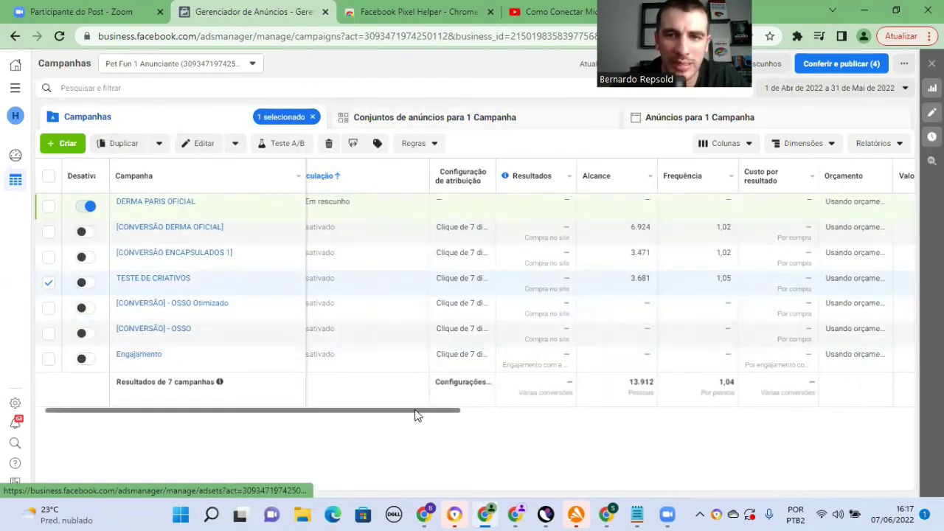
{"action": "left_click_drag", "start_coordinate": [416, 416], "coordinate": [349, 425]}
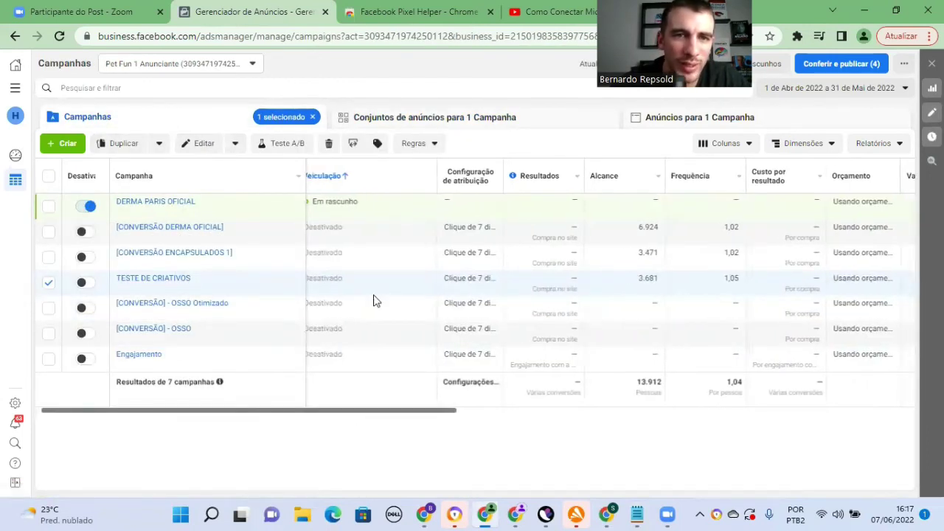
{"action": "left_click", "coordinate": [481, 122]}
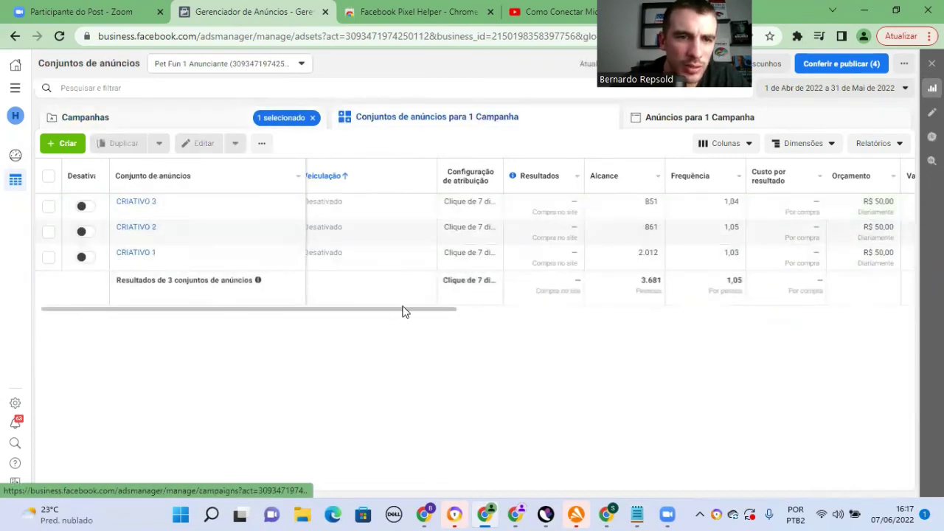
Compare the spend, CPM, link clicks, CPC and CTR of the ad sets CRIATIVO 1, CRIATIVO 2 and CRIATIVO 3
{"action": "left_click_drag", "start_coordinate": [249, 312], "coordinate": [608, 279]}
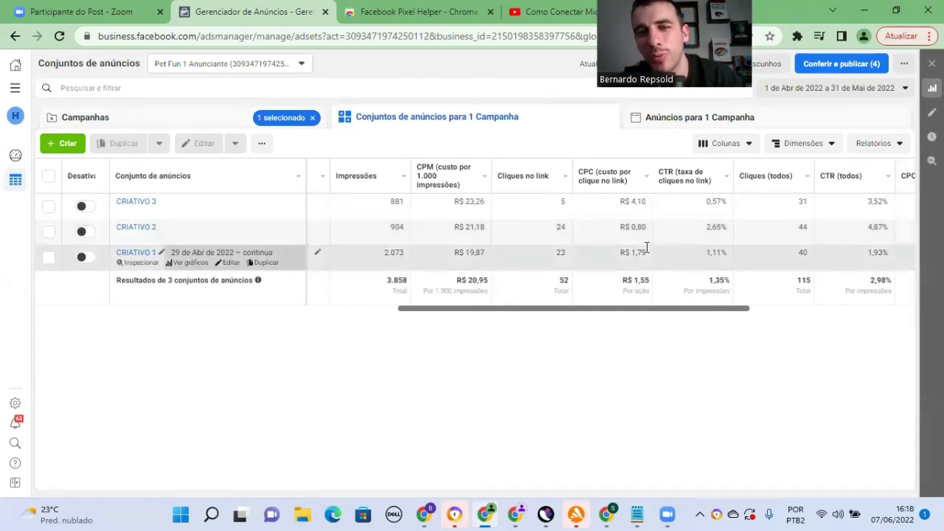
{"action": "left_click_drag", "start_coordinate": [686, 310], "coordinate": [767, 310]}
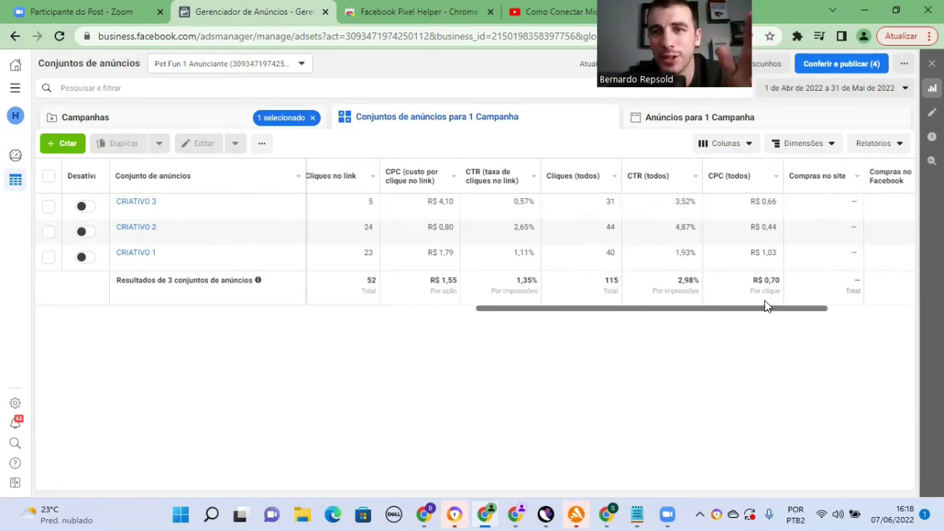
{"action": "left_click_drag", "start_coordinate": [766, 306], "coordinate": [769, 306]}
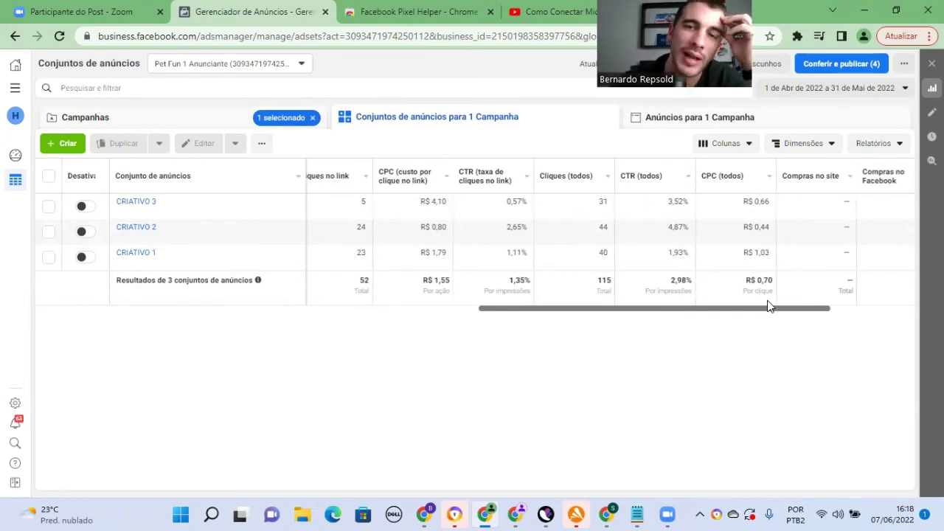
{"action": "left_click_drag", "start_coordinate": [769, 306], "coordinate": [765, 306]}
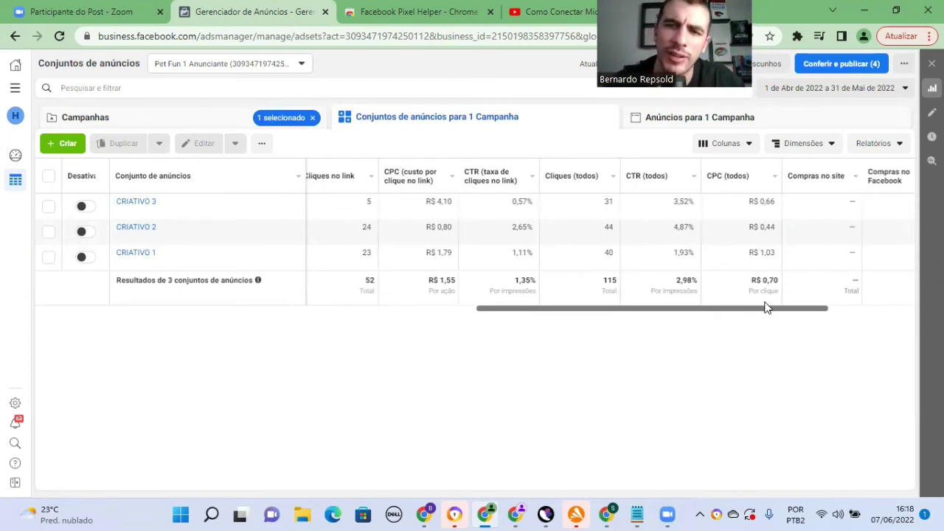
{"action": "left_click_drag", "start_coordinate": [767, 308], "coordinate": [793, 289]}
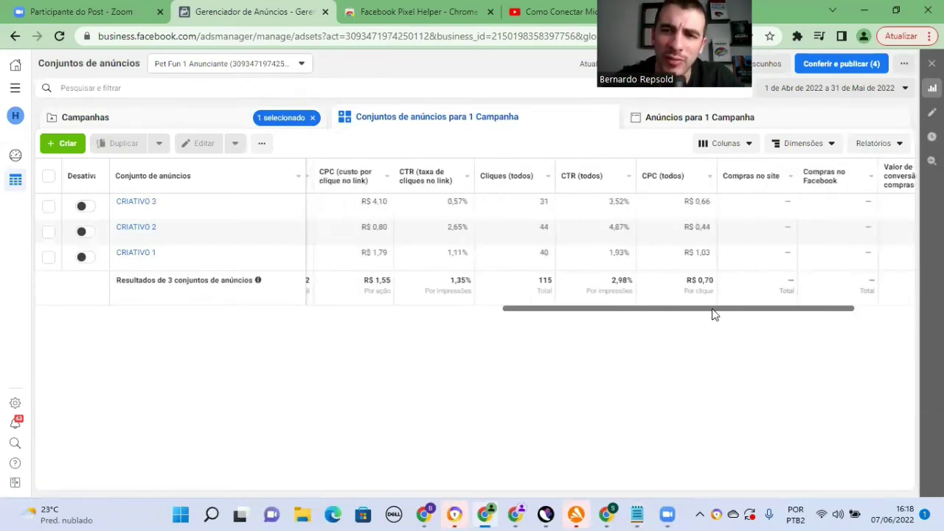
{"action": "left_click_drag", "start_coordinate": [714, 314], "coordinate": [425, 316]}
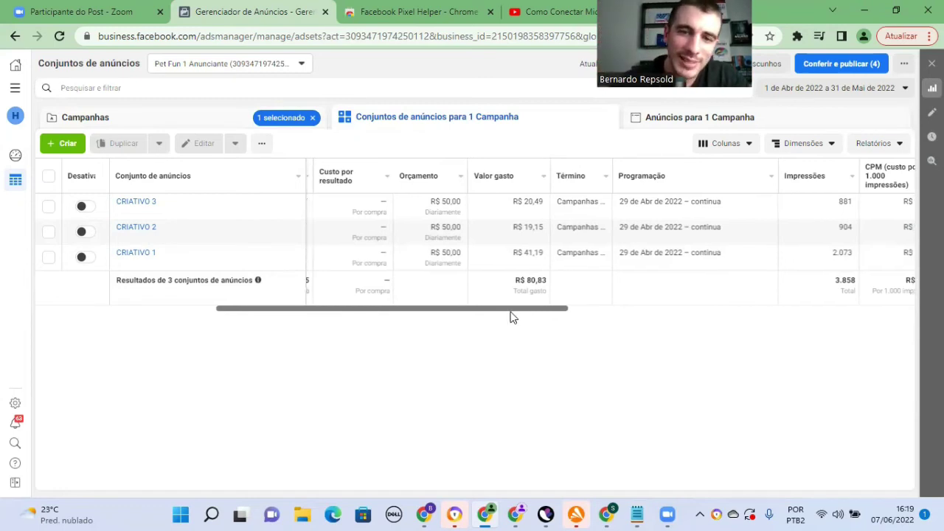
{"action": "scroll", "coordinate": [512, 316], "scroll_direction": "right", "scroll_amount": 1}
{"action": "left_click_drag", "start_coordinate": [559, 313], "coordinate": [759, 312]}
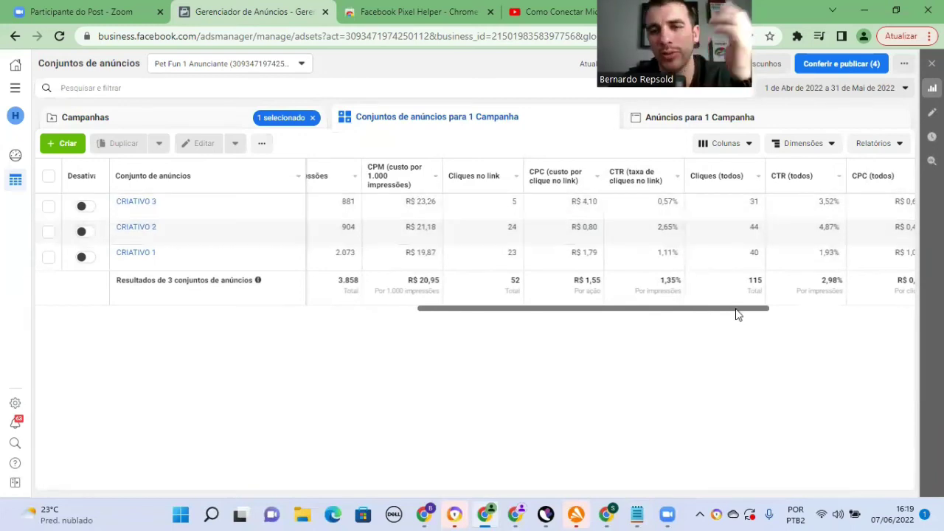
{"action": "scroll", "coordinate": [739, 311], "scroll_direction": "right", "scroll_amount": 1}
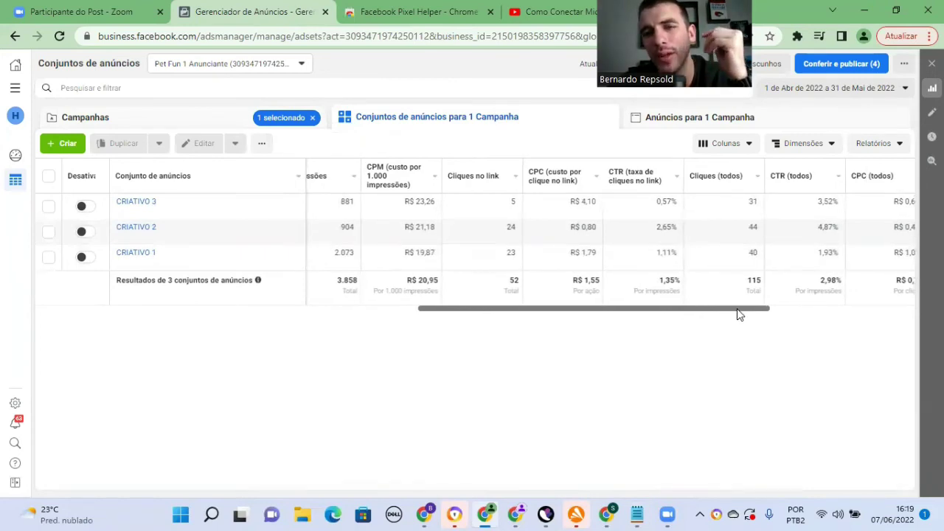
{"action": "left_click_drag", "start_coordinate": [739, 314], "coordinate": [753, 305]}
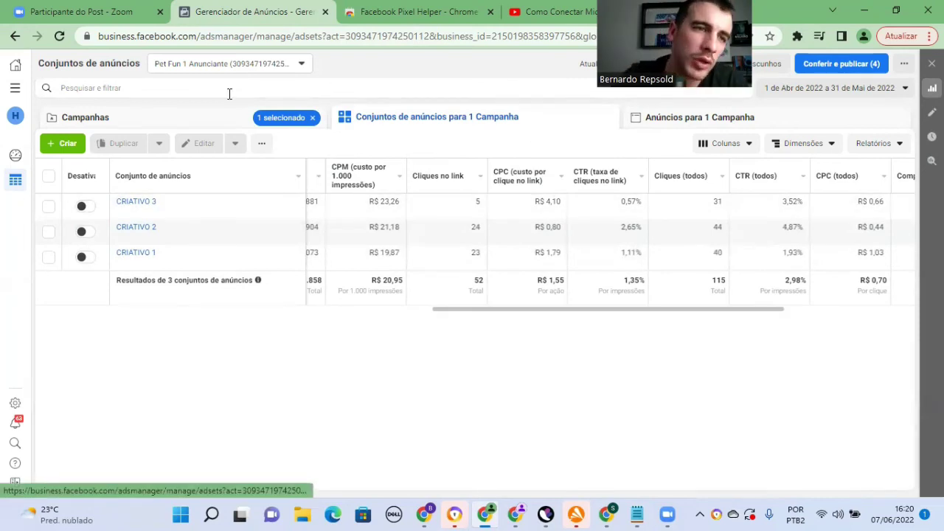
Create a new campaign with the Conversões objective
{"action": "left_click", "coordinate": [79, 151]}
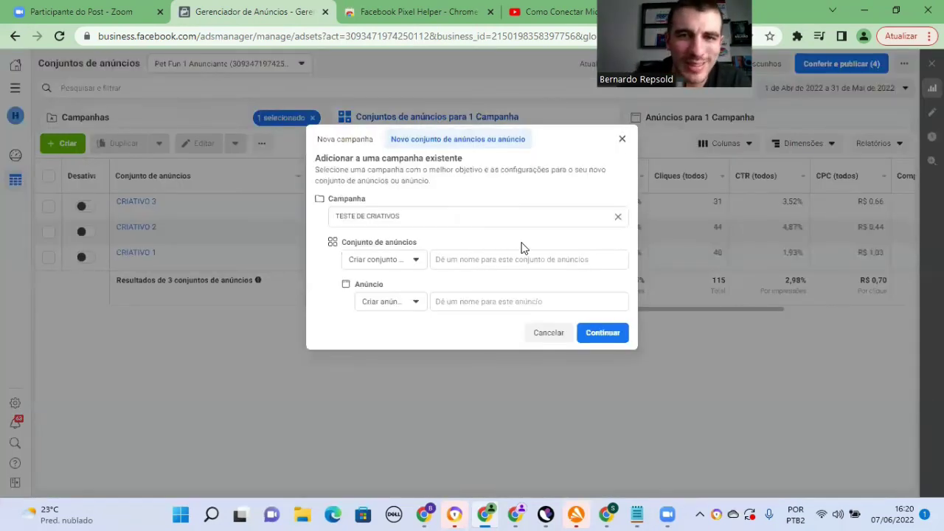
{"action": "left_click", "coordinate": [396, 214]}
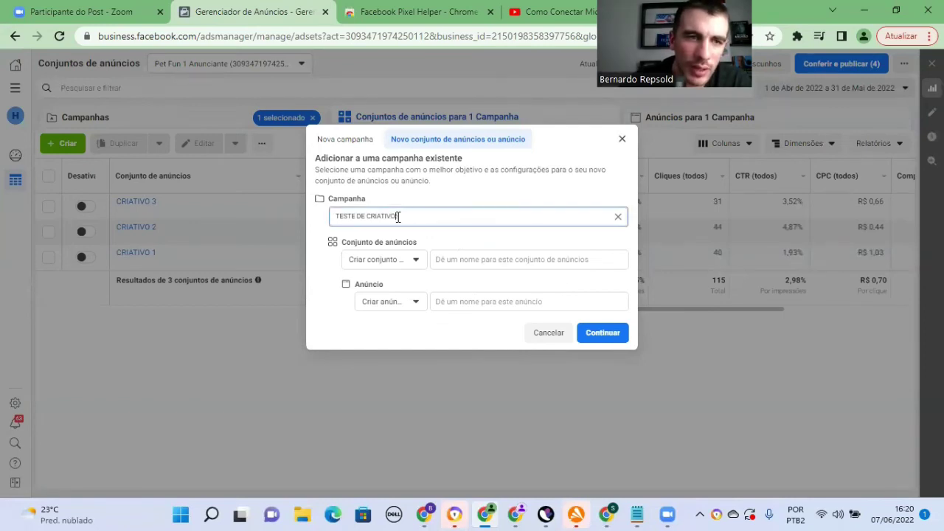
{"action": "triple_click", "coordinate": [399, 217]}
{"action": "left_click", "coordinate": [357, 140]}
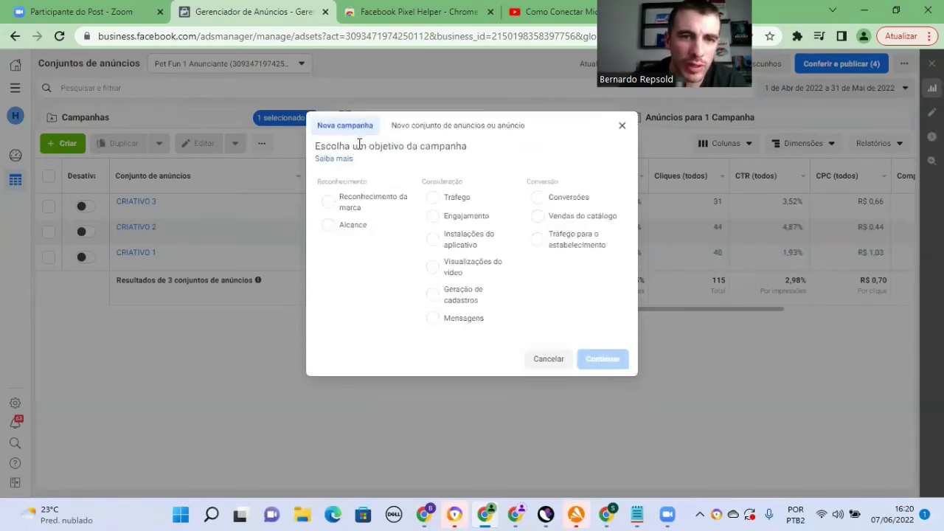
{"action": "left_click", "coordinate": [538, 198]}
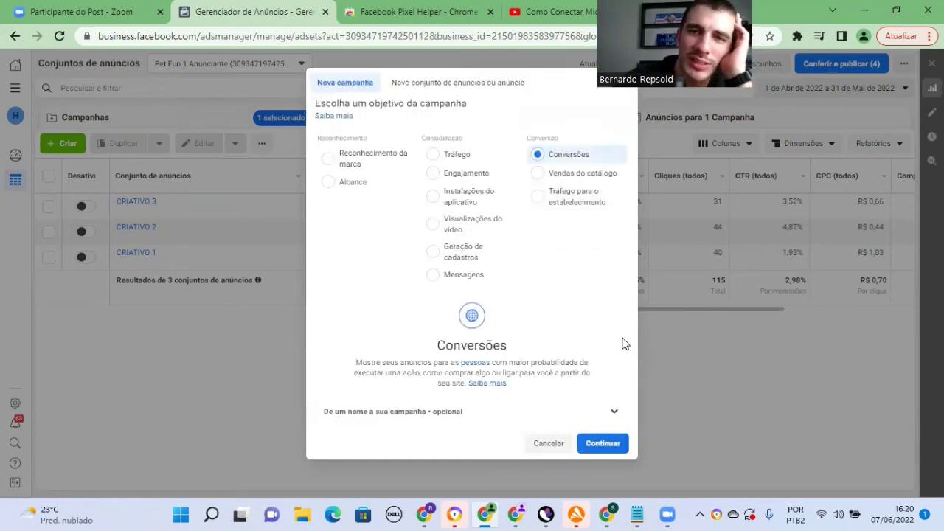
{"action": "left_click", "coordinate": [604, 442]}
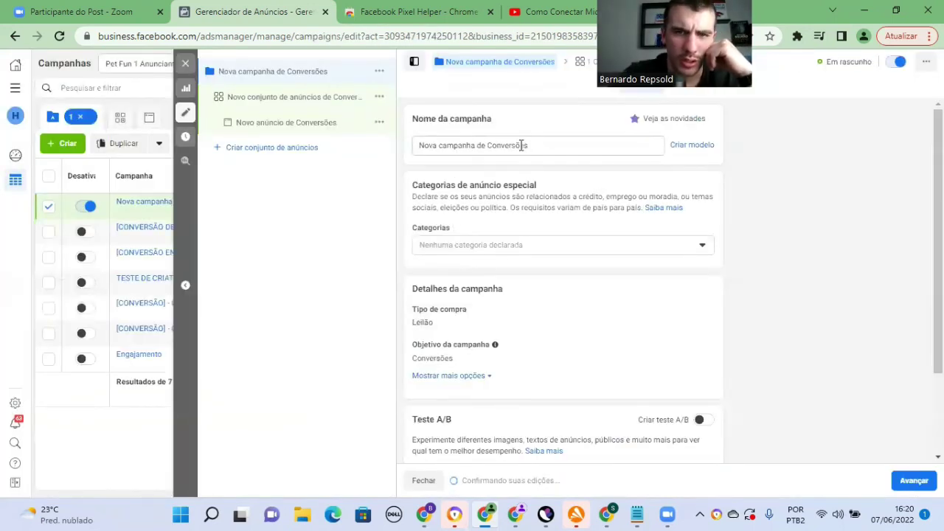
Name the new campaign ETAPA 2 PÚBLICO
{"action": "left_click", "coordinate": [526, 147]}
{"action": "triple_click", "coordinate": [526, 147]}
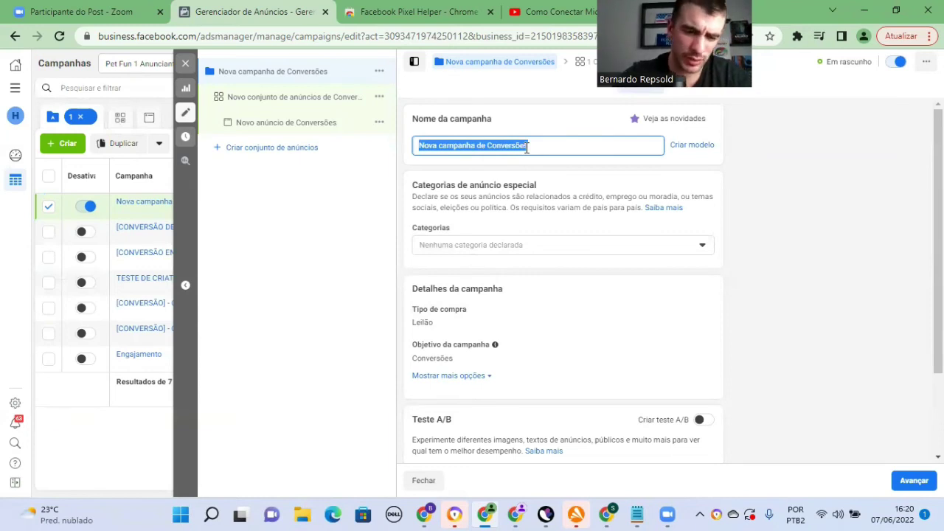
{"action": "type", "text": "ETAP"}
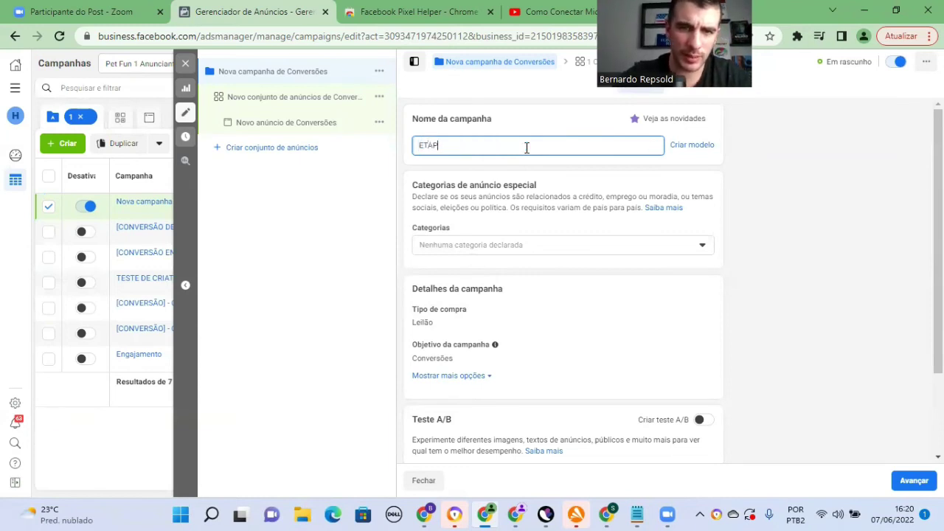
{"action": "type", "text": "A 2 PÚBLICO"}
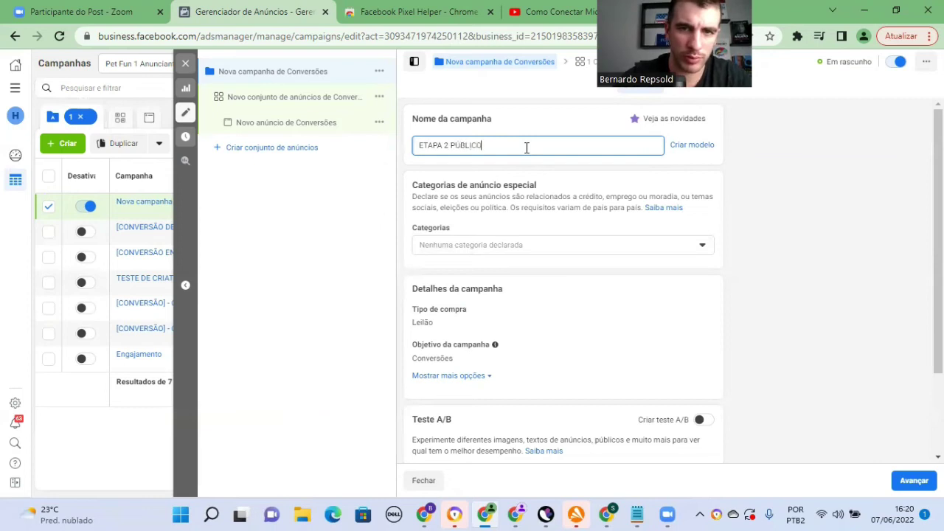
{"action": "left_click", "coordinate": [838, 163]}
Review the ETAPA 2 PÚBLICO campaign's details, A/B test and campaign budget optimization settings
{"action": "scroll", "coordinate": [838, 164], "scroll_direction": "down", "scroll_amount": 1}
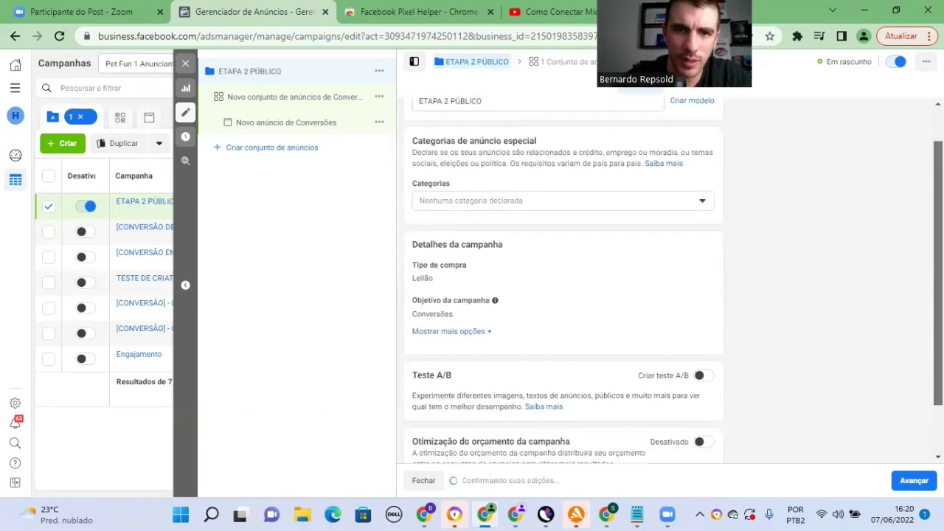
{"action": "scroll", "coordinate": [674, 280], "scroll_direction": "down", "scroll_amount": 1}
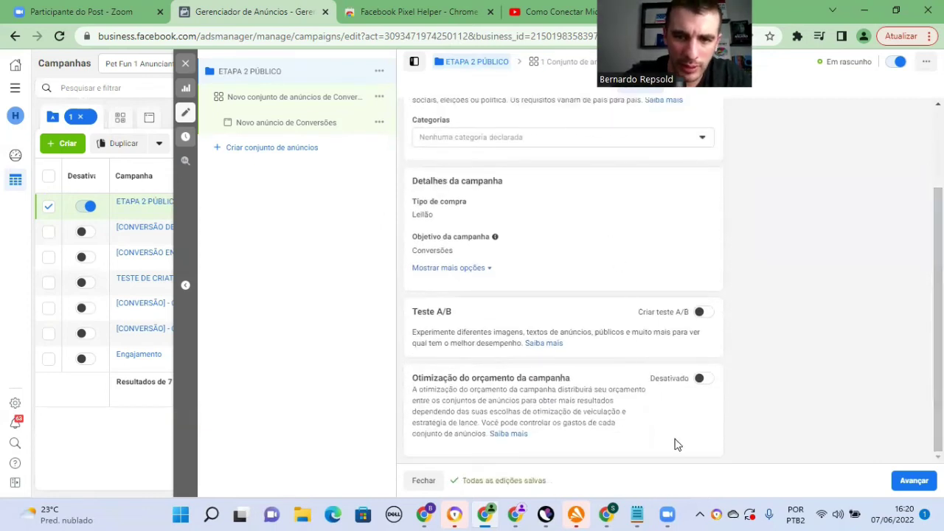
{"action": "left_click", "coordinate": [914, 480]}
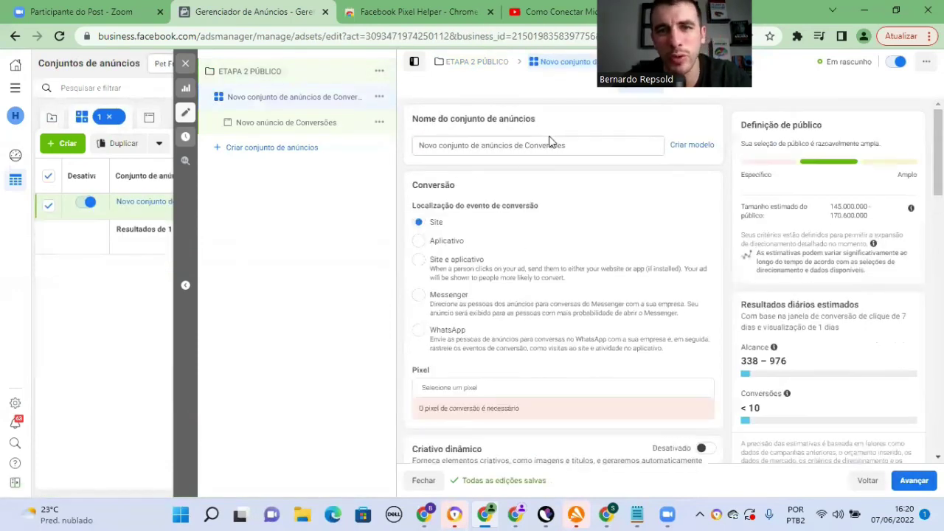
{"action": "left_click", "coordinate": [264, 77]}
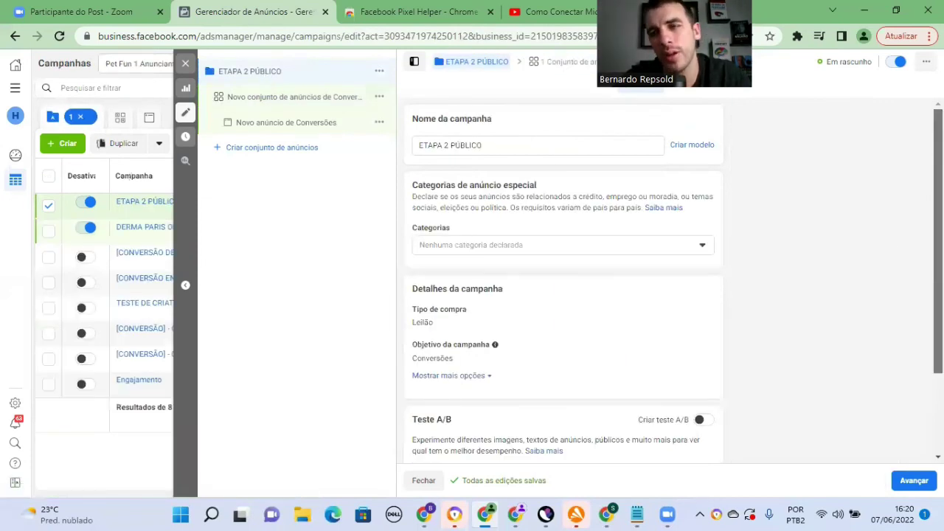
{"action": "scroll", "coordinate": [893, 248], "scroll_direction": "down", "scroll_amount": 2}
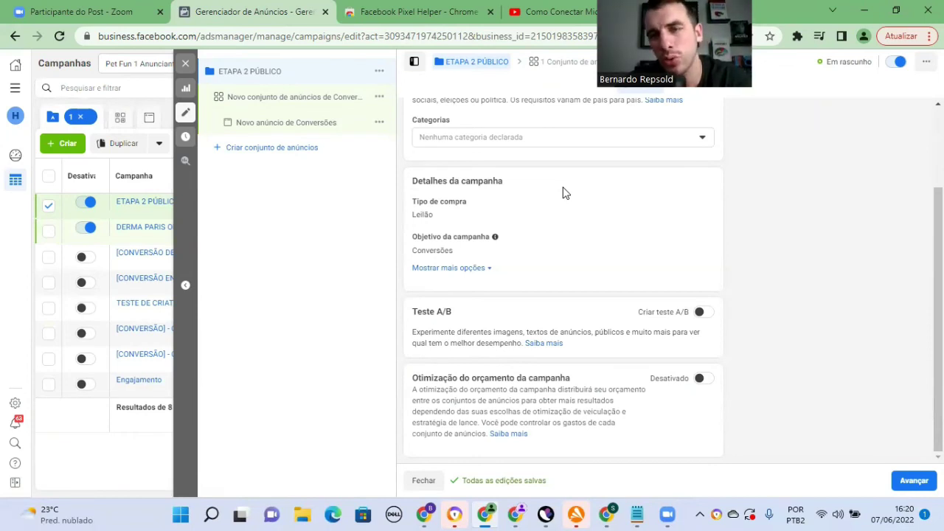
Name the new ad set of the ETAPA 2 PÚBLICO campaign CACHORRO MULHERES 24-54
{"action": "left_click", "coordinate": [287, 98]}
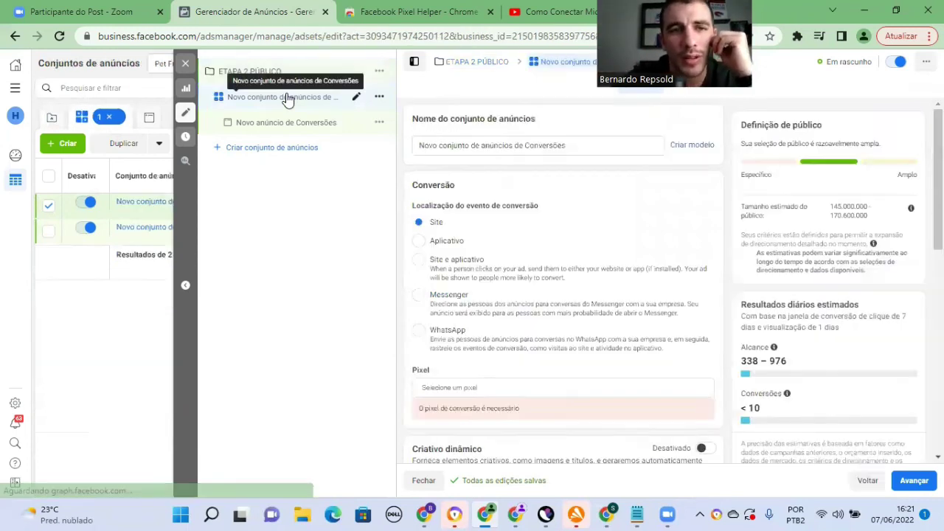
{"action": "triple_click", "coordinate": [587, 146]}
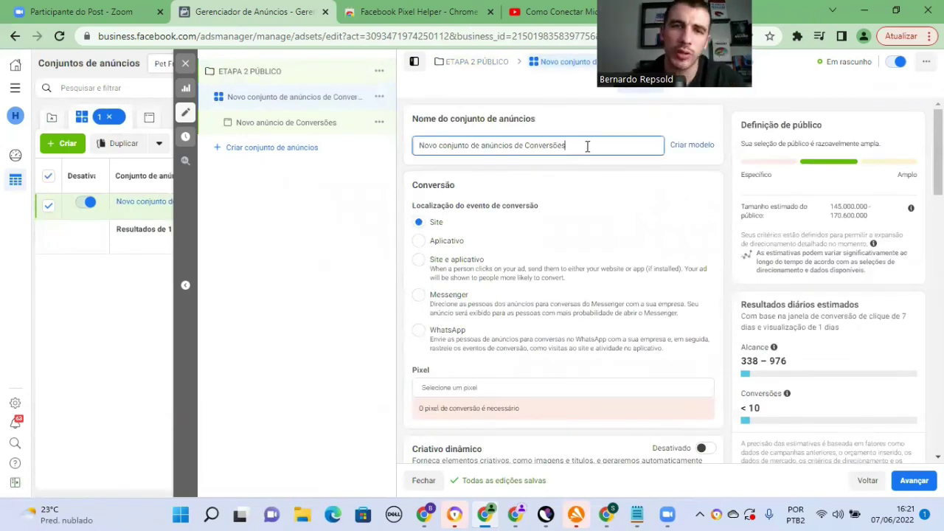
{"action": "type", "text": "CA"}
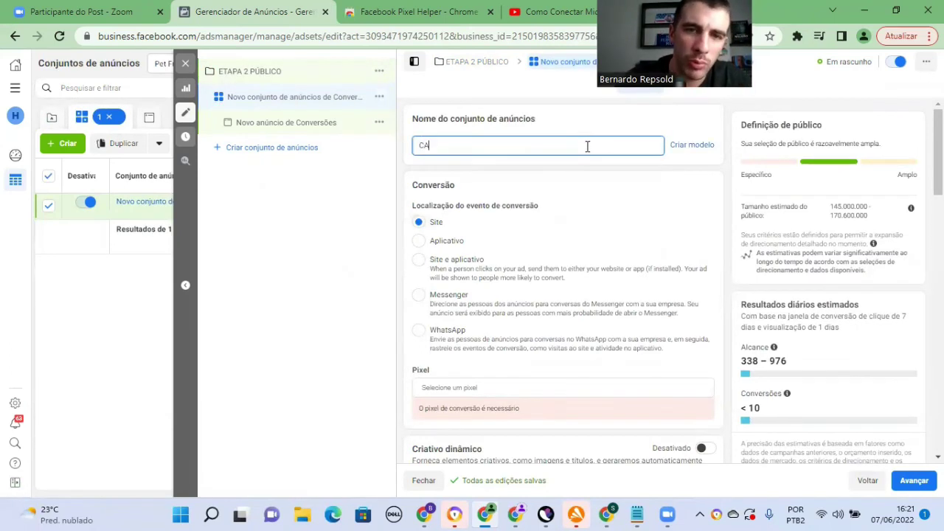
{"action": "type", "text": "CHORRO"}
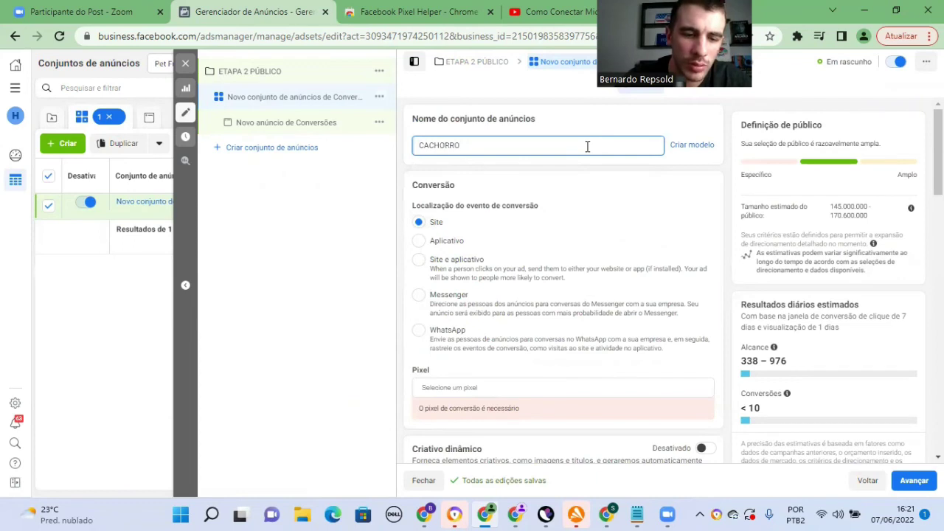
{"action": "type", "text": " MULHERES 1"}
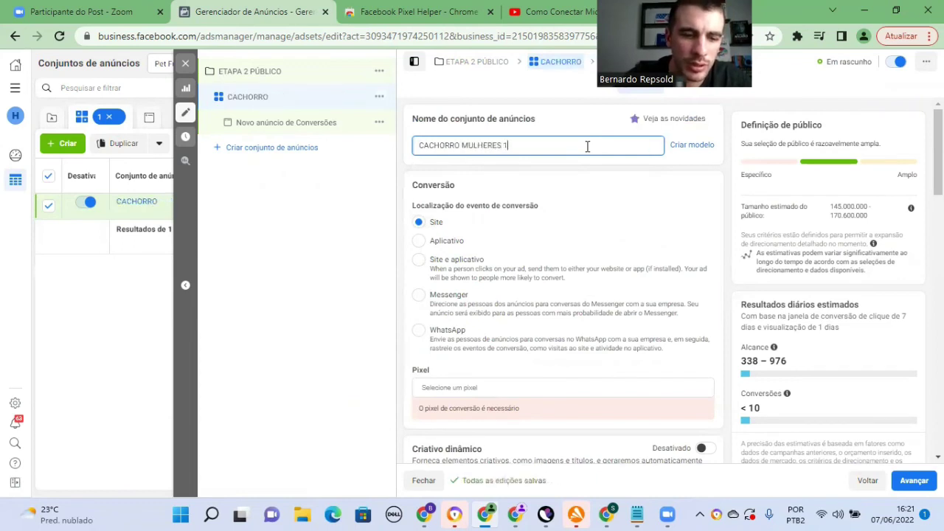
{"action": "key", "text": "BackSpace"}
{"action": "type", "text": "24-54"}
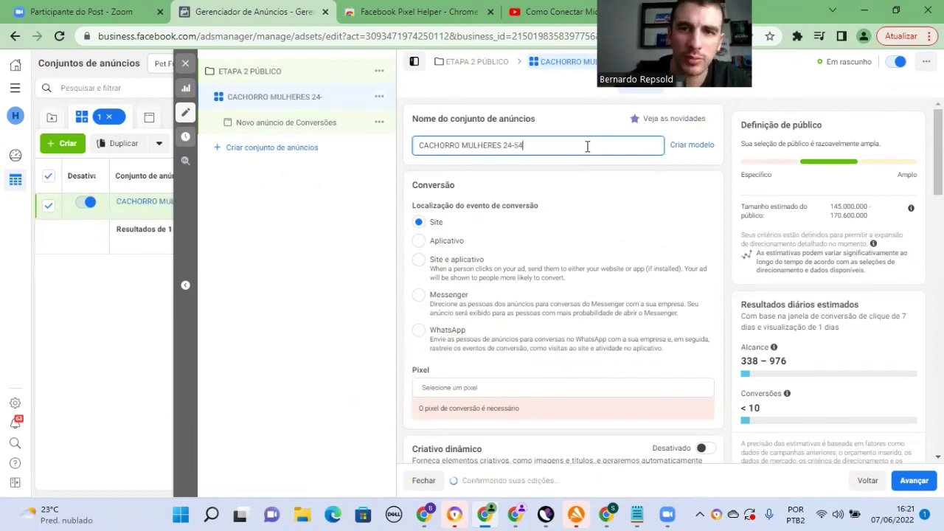
Check which pixels are available for the ad set's conversion tracking without selecting one
{"action": "scroll", "coordinate": [564, 280], "scroll_direction": "down", "scroll_amount": 5}
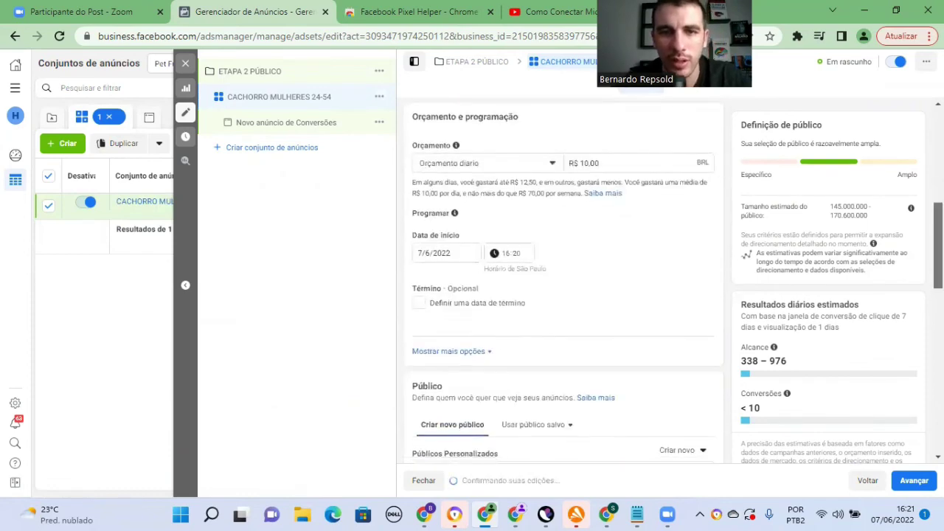
{"action": "scroll", "coordinate": [564, 280], "scroll_direction": "up", "scroll_amount": 3}
{"action": "left_click", "coordinate": [597, 229]}
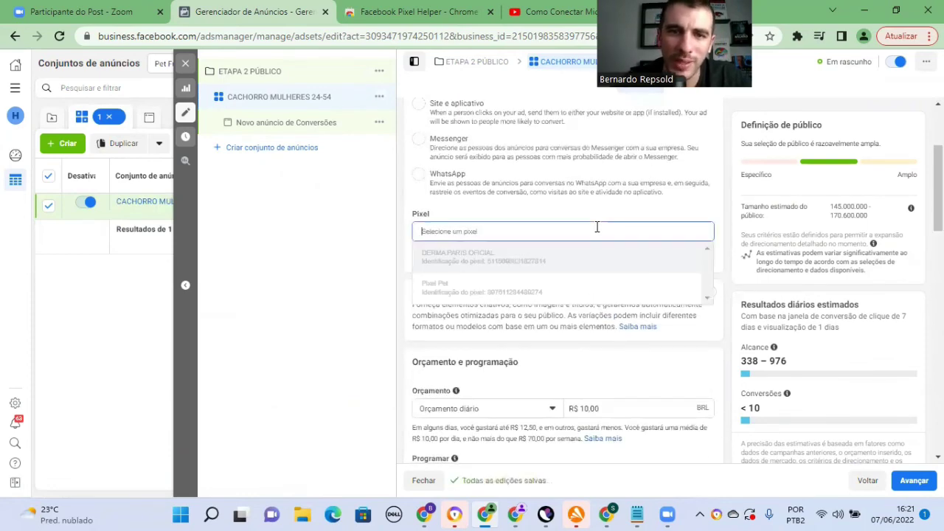
{"action": "left_click", "coordinate": [639, 205]}
Set the ad set's daily budget to R$ 50,00 and its start time to 05:00
{"action": "scroll", "coordinate": [640, 204], "scroll_direction": "down", "scroll_amount": 2}
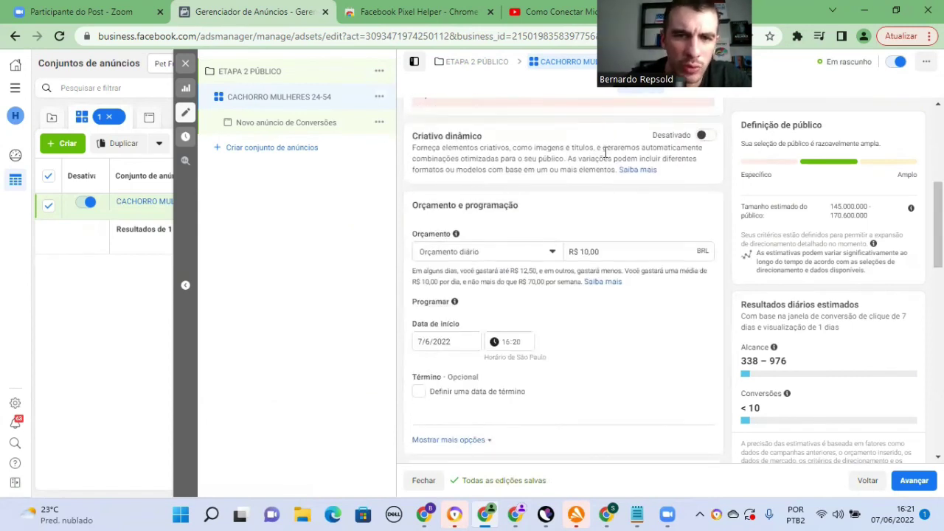
{"action": "left_click", "coordinate": [619, 251]}
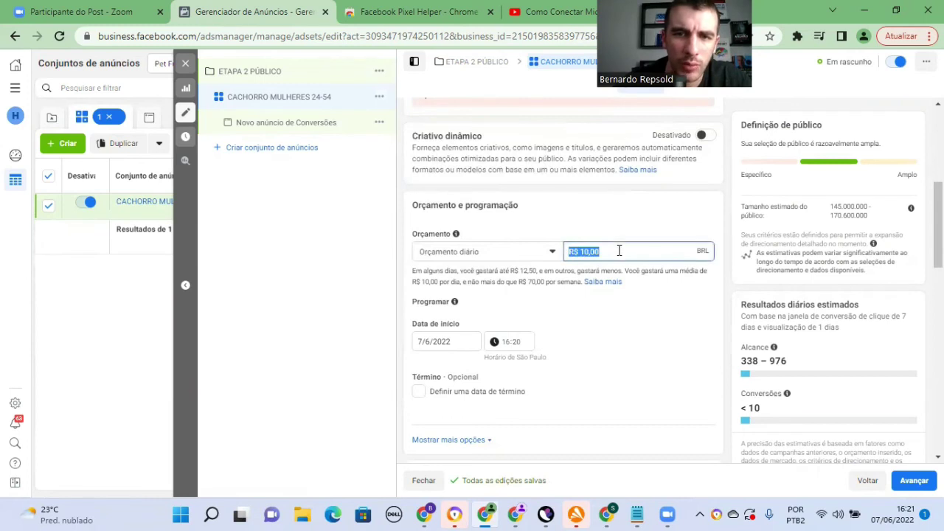
{"action": "type", "text": "50"}
{"action": "left_click", "coordinate": [648, 224]}
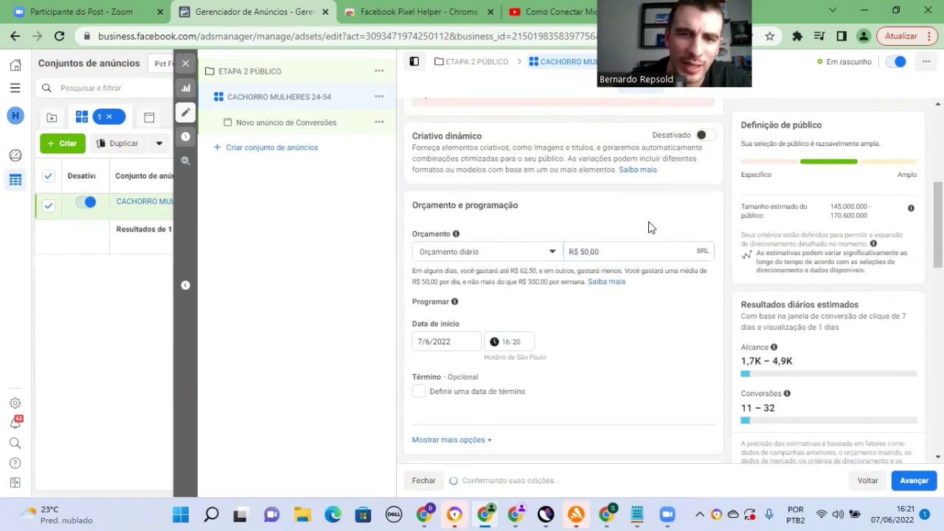
{"action": "left_click", "coordinate": [509, 343]}
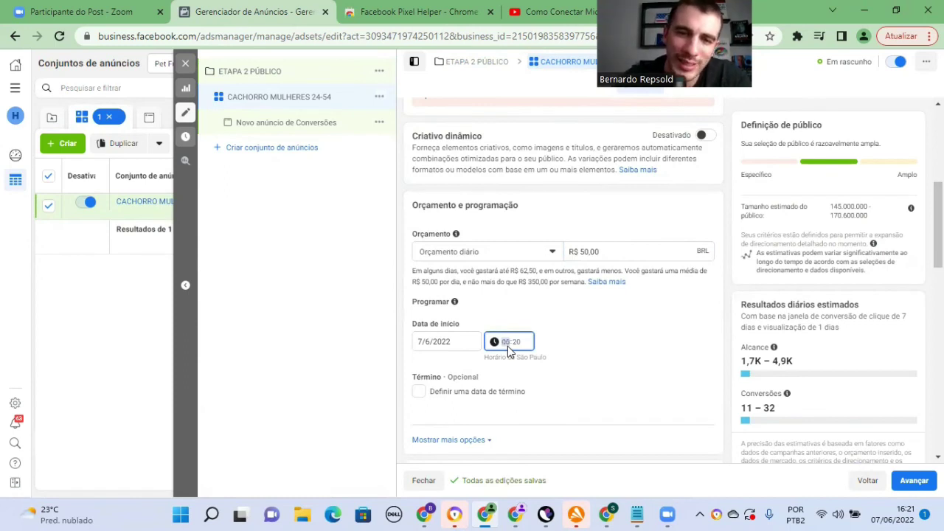
{"action": "type", "text": "05:"}
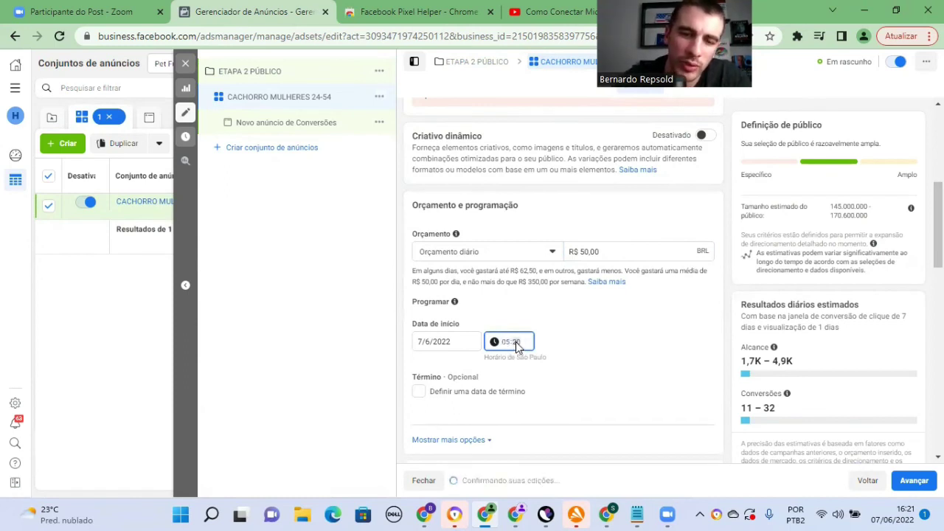
{"action": "type", "text": "00"}
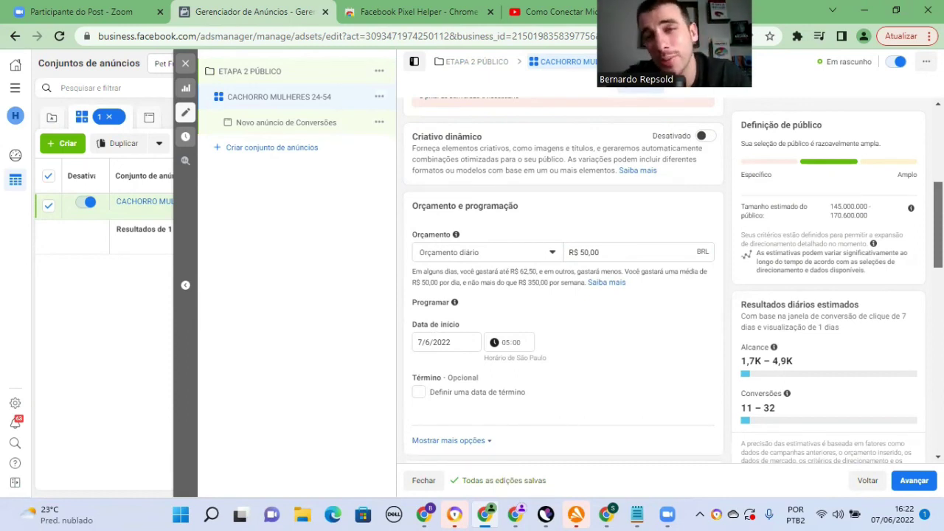
Limit the ad set's audience to ages 24 to 54 and the gender Mulheres
{"action": "scroll", "coordinate": [563, 281], "scroll_direction": "down", "scroll_amount": 3}
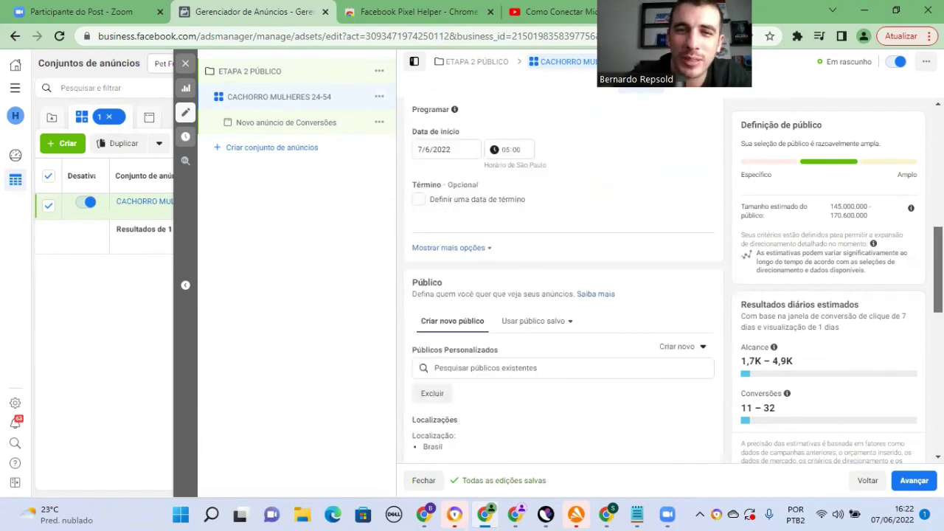
{"action": "scroll", "coordinate": [563, 280], "scroll_direction": "down", "scroll_amount": 1}
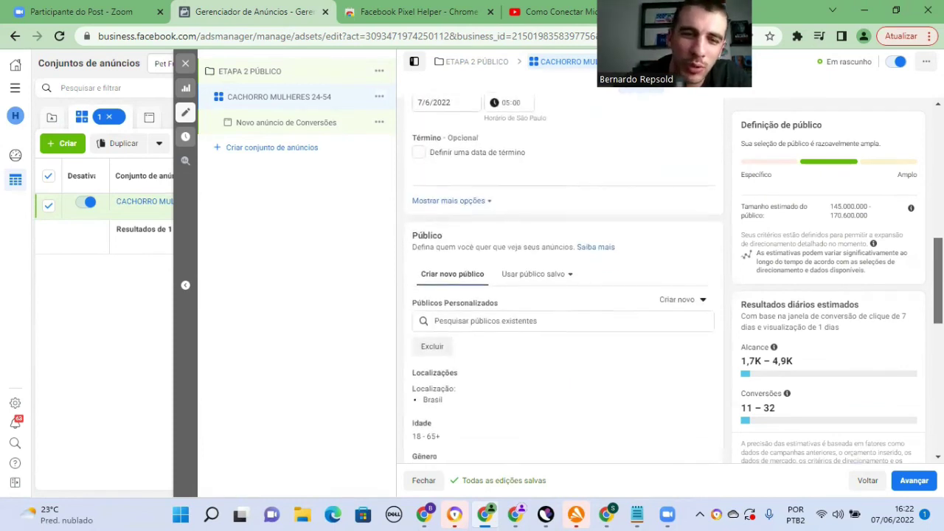
{"action": "scroll", "coordinate": [563, 280], "scroll_direction": "down", "scroll_amount": 1}
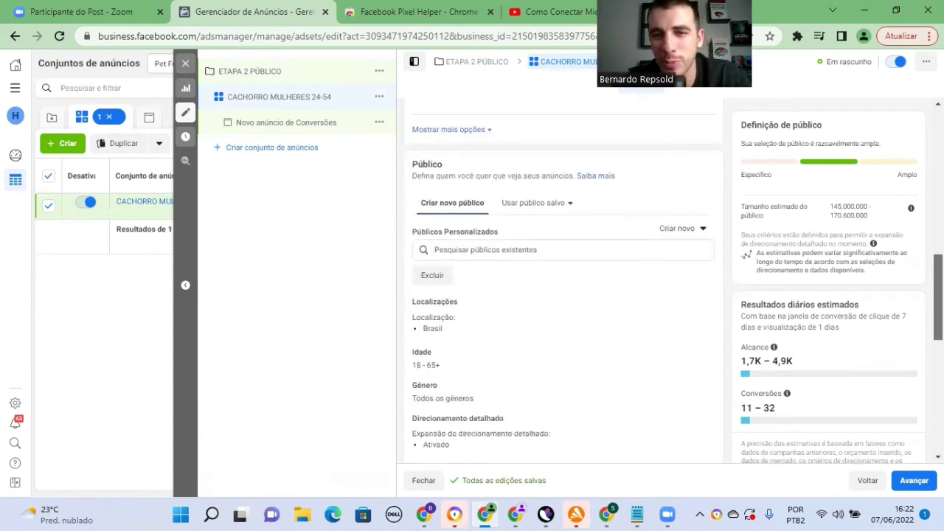
{"action": "scroll", "coordinate": [563, 280], "scroll_direction": "down", "scroll_amount": 1}
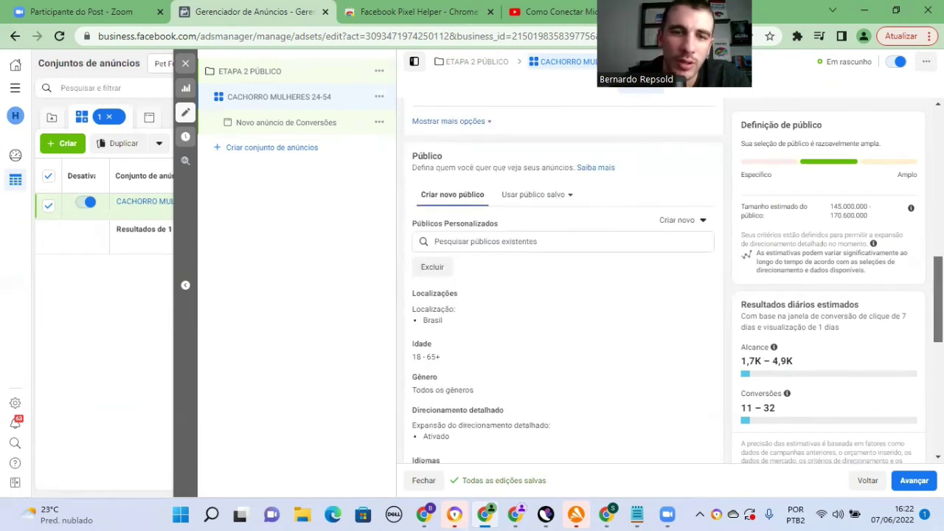
{"action": "scroll", "coordinate": [563, 281], "scroll_direction": "down", "scroll_amount": 1}
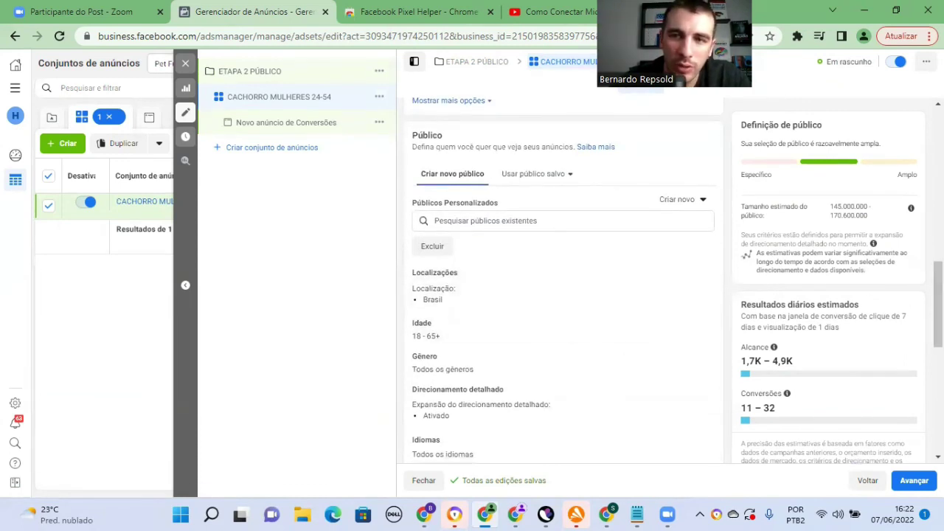
{"action": "scroll", "coordinate": [480, 278], "scroll_direction": "down", "scroll_amount": 1}
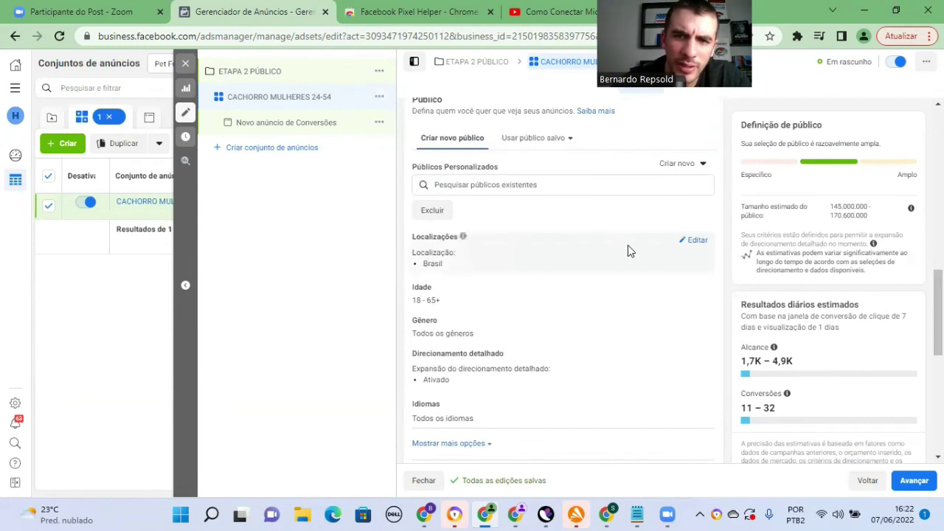
{"action": "left_click", "coordinate": [695, 292]}
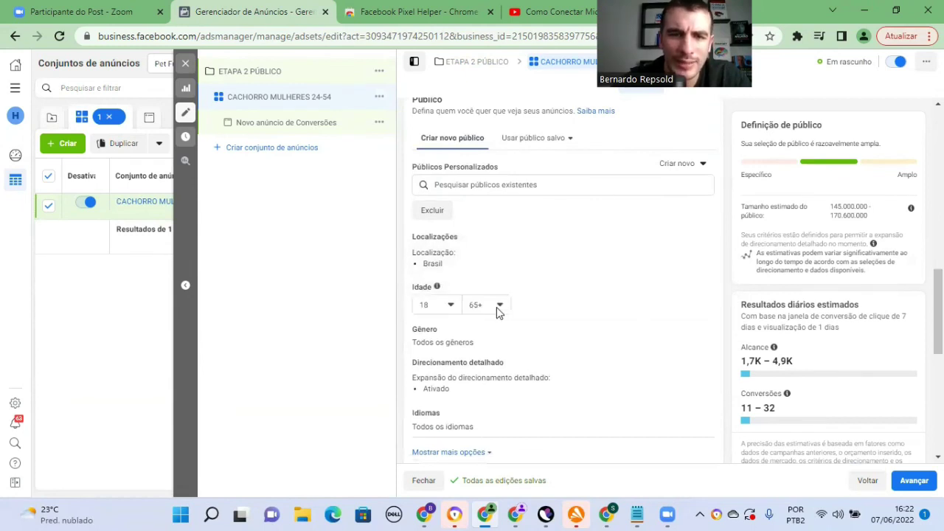
{"action": "left_click", "coordinate": [450, 306]}
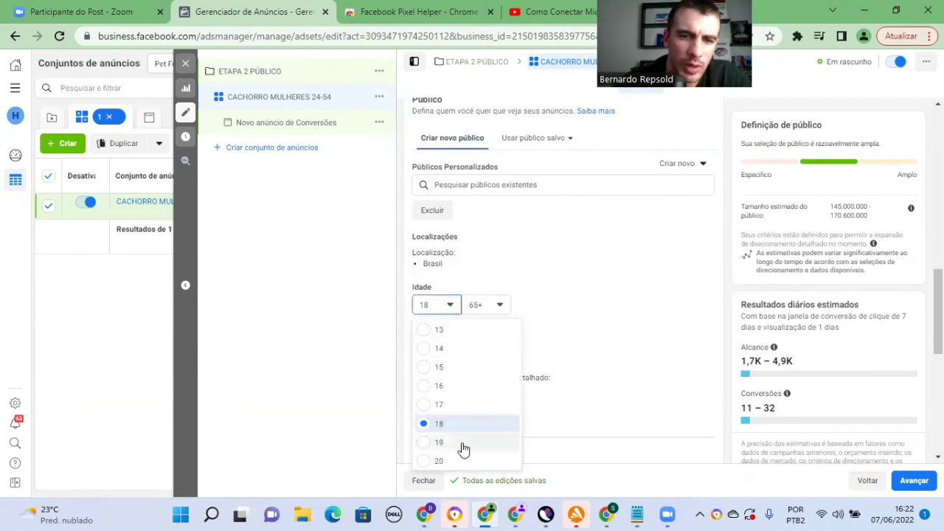
{"action": "scroll", "coordinate": [463, 448], "scroll_direction": "down", "scroll_amount": 2}
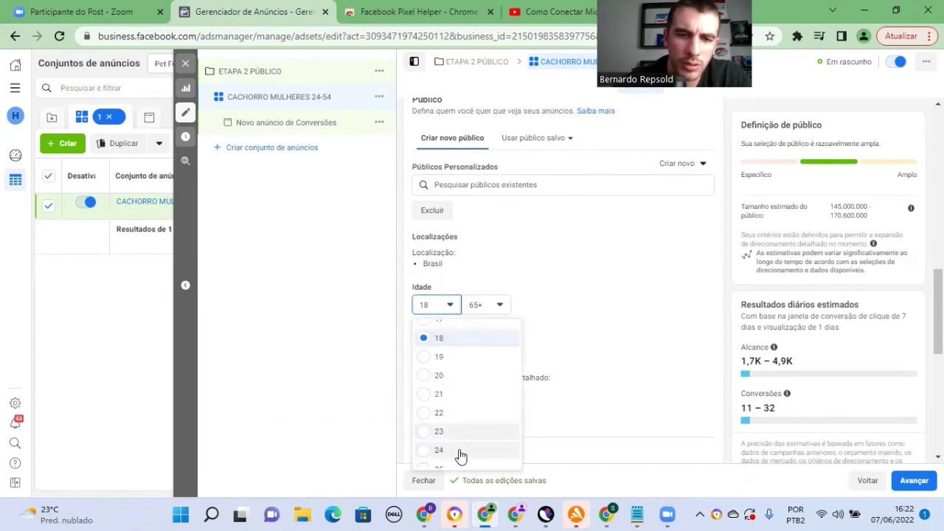
{"action": "left_click", "coordinate": [460, 451]}
{"action": "left_click", "coordinate": [505, 305]}
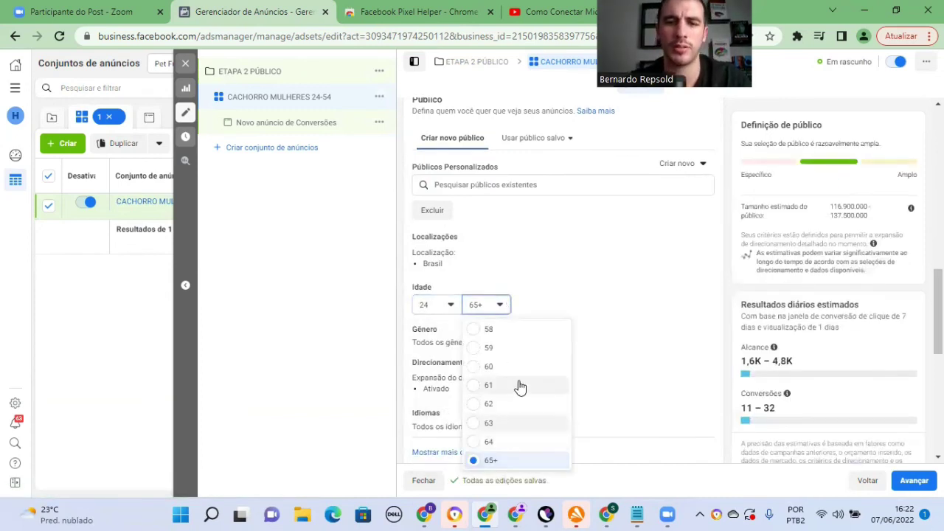
{"action": "scroll", "coordinate": [520, 387], "scroll_direction": "up", "scroll_amount": 3}
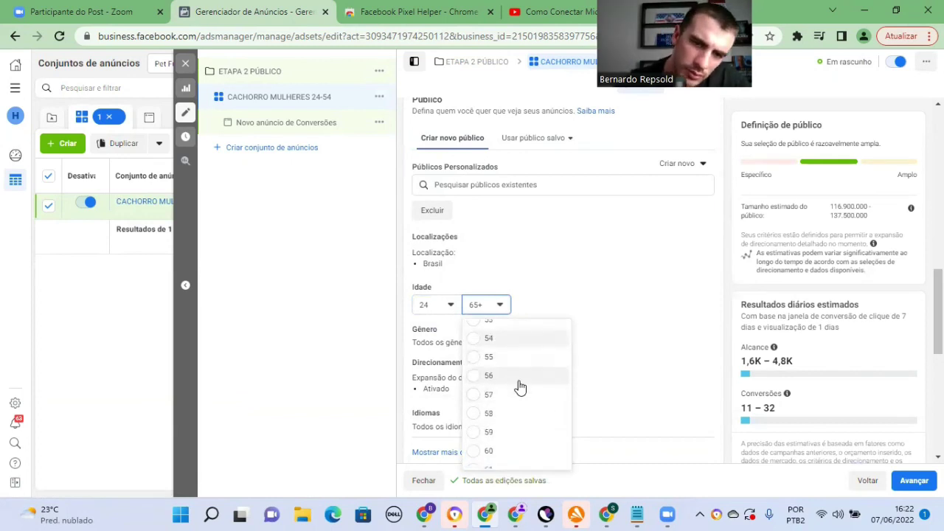
{"action": "left_click", "coordinate": [489, 339]}
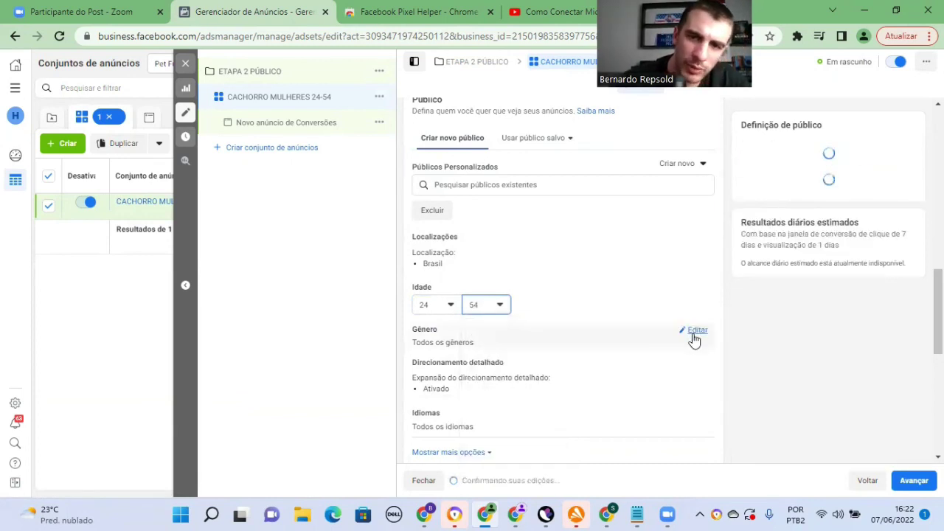
{"action": "left_click", "coordinate": [693, 333]}
{"action": "left_click", "coordinate": [522, 345]}
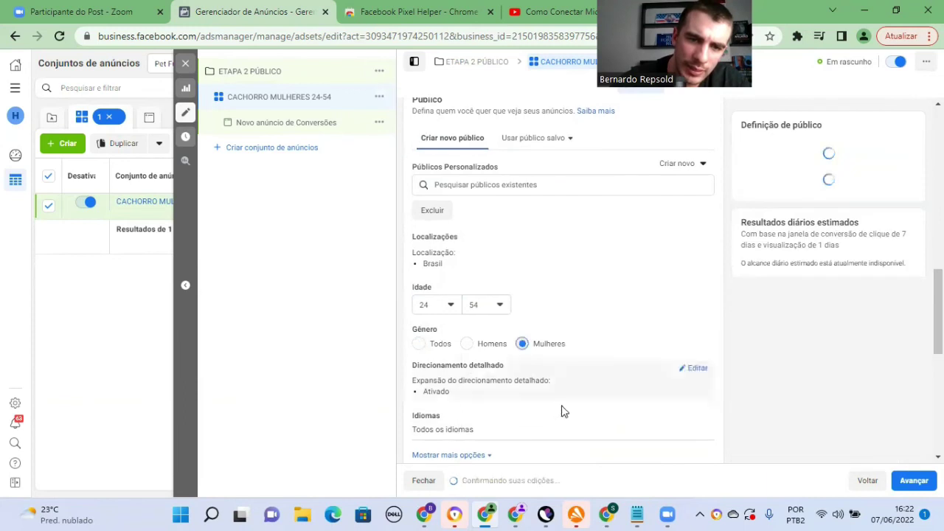
Add the interest Cachorro to the audience's detailed targeting
{"action": "left_click", "coordinate": [690, 371]}
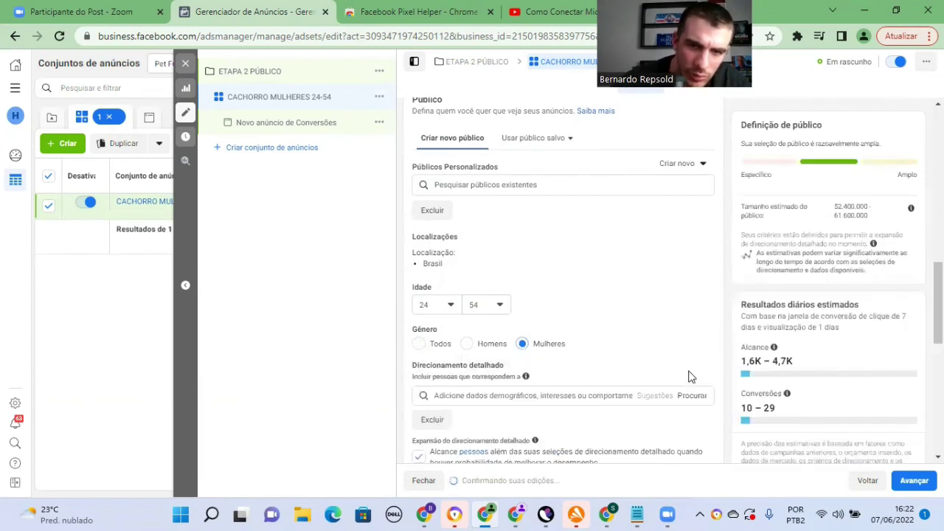
{"action": "left_click", "coordinate": [616, 395]}
{"action": "type", "text": "CACHORR"}
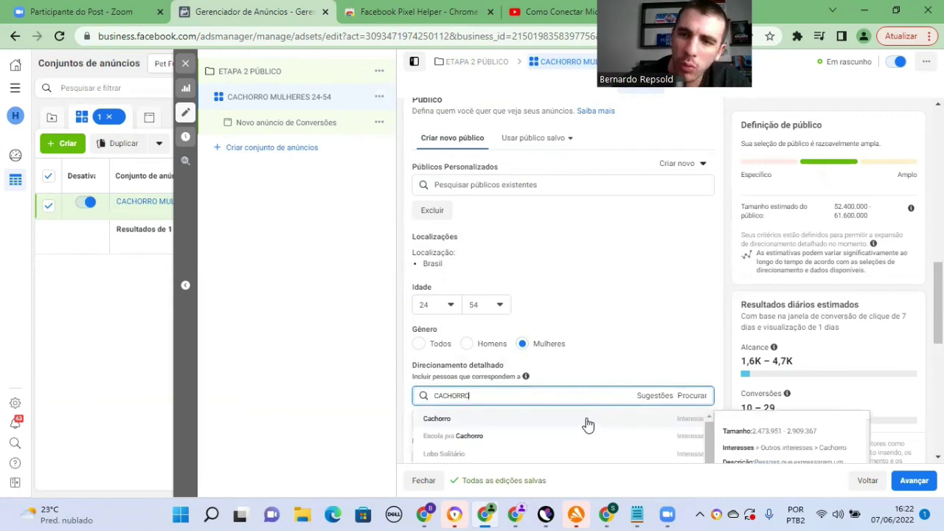
{"action": "type", "text": "O"}
{"action": "left_click", "coordinate": [587, 425]}
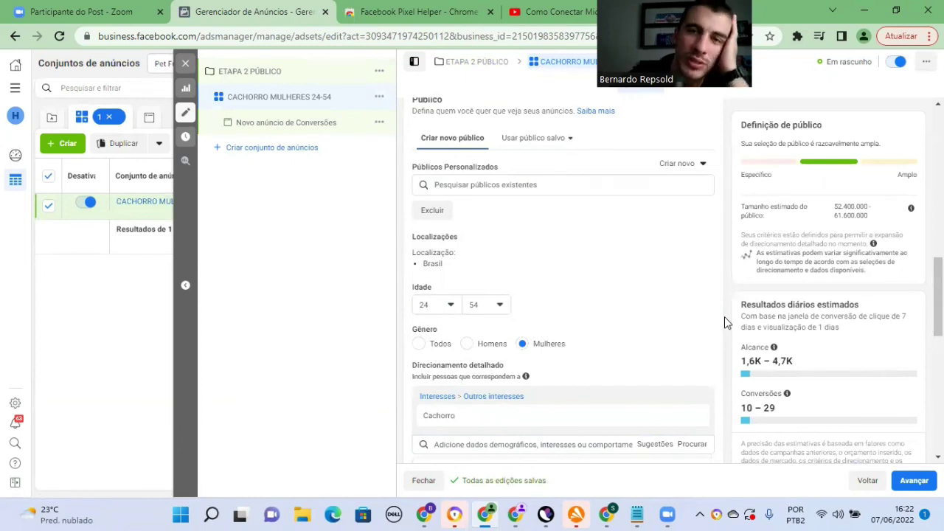
Switch the ad set's placements to Posicionamentos manuais
{"action": "scroll", "coordinate": [938, 295], "scroll_direction": "up", "scroll_amount": 2}
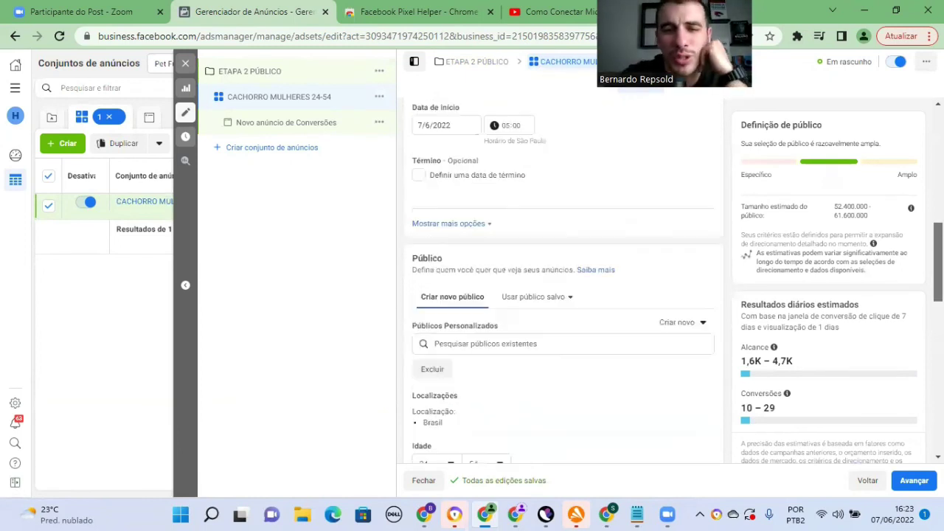
{"action": "scroll", "coordinate": [562, 295], "scroll_direction": "down", "scroll_amount": 4}
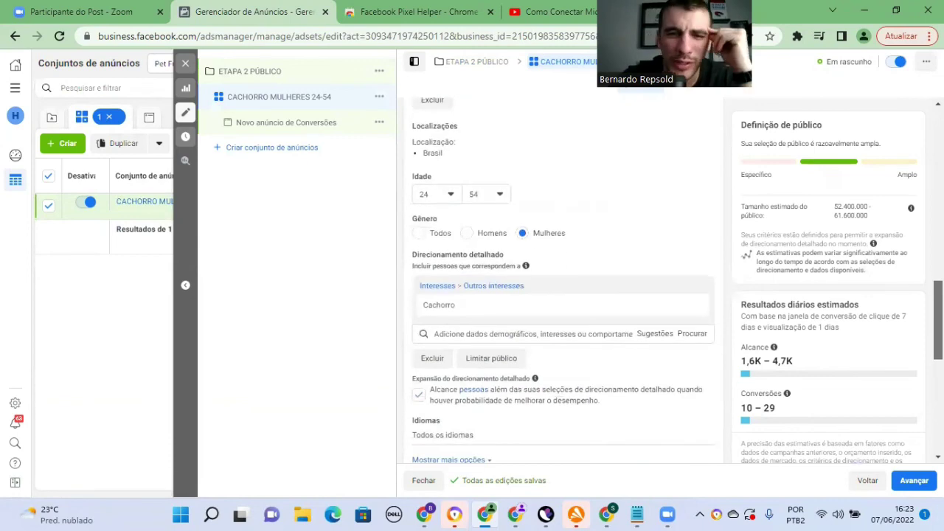
{"action": "scroll", "coordinate": [563, 295], "scroll_direction": "down", "scroll_amount": 3}
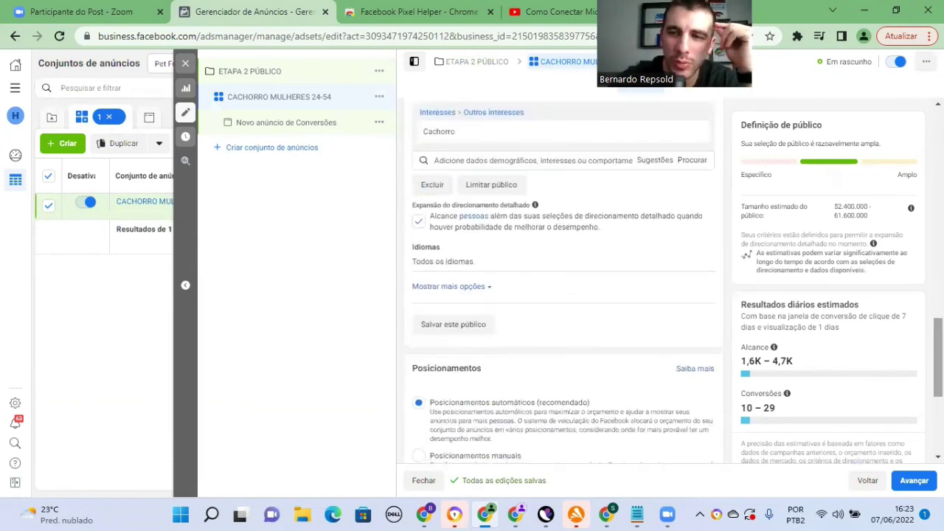
{"action": "scroll", "coordinate": [642, 338], "scroll_direction": "down", "scroll_amount": 3}
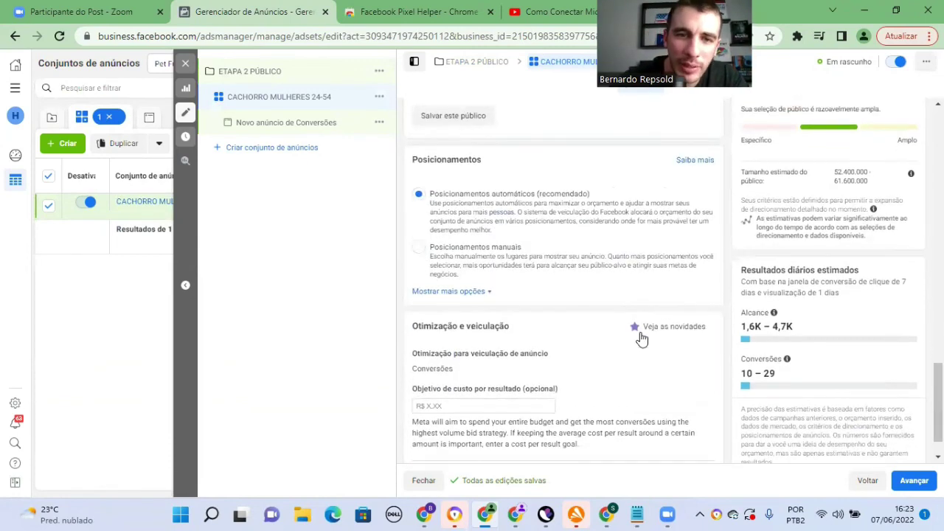
{"action": "left_click", "coordinate": [419, 248]}
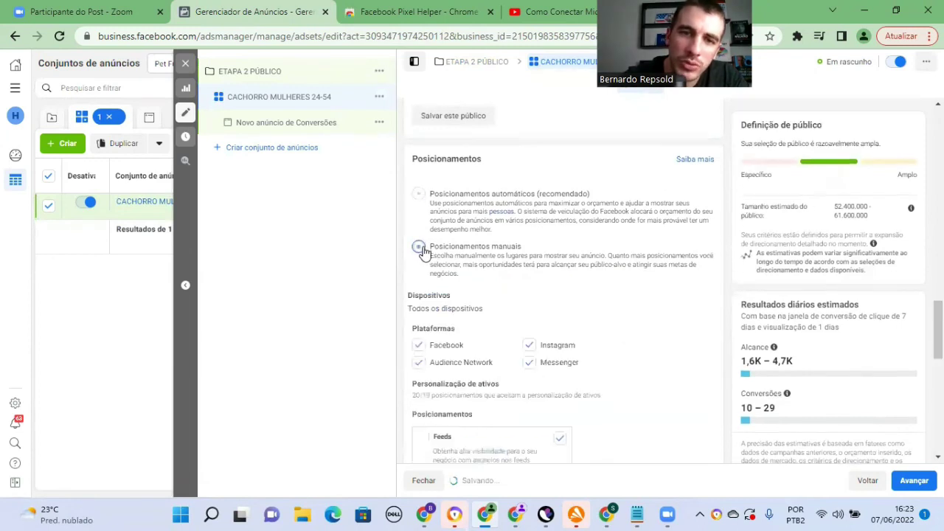
Restrict the ad set's manual placements to the Celular device type by excluding Desktop
{"action": "mouse_move", "coordinate": [581, 305]}
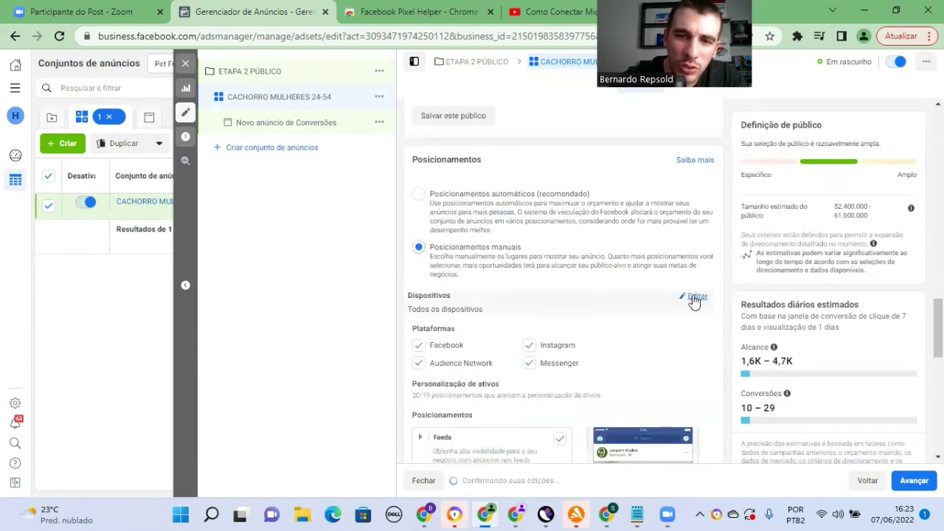
{"action": "left_click", "coordinate": [693, 299]}
{"action": "left_click", "coordinate": [613, 319]}
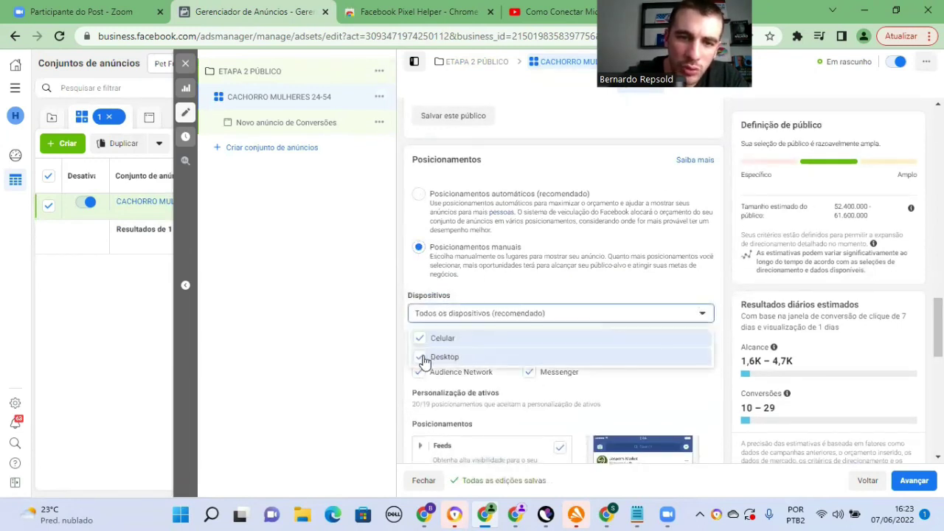
{"action": "left_click", "coordinate": [421, 359]}
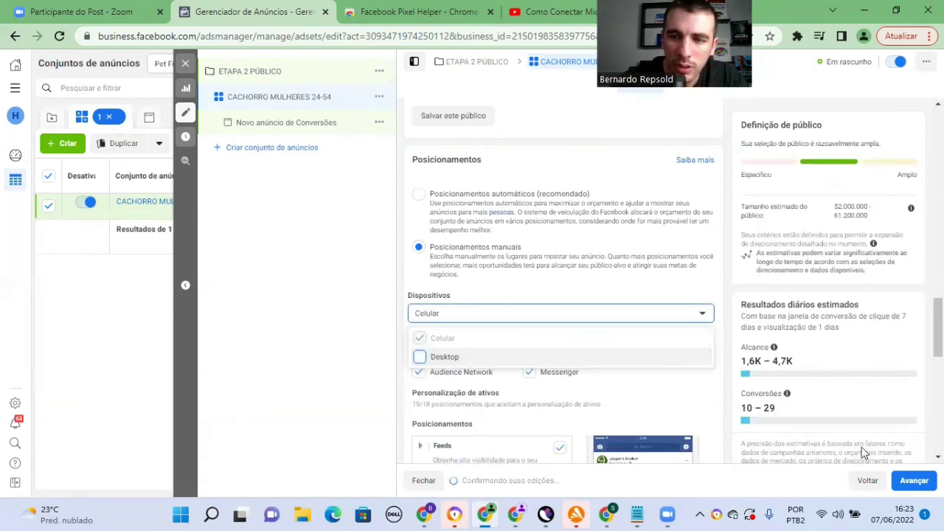
Advance to the ad level, name the ad AD1, and check which accounts are offered under Conta do Instagram
{"action": "left_click", "coordinate": [895, 480]}
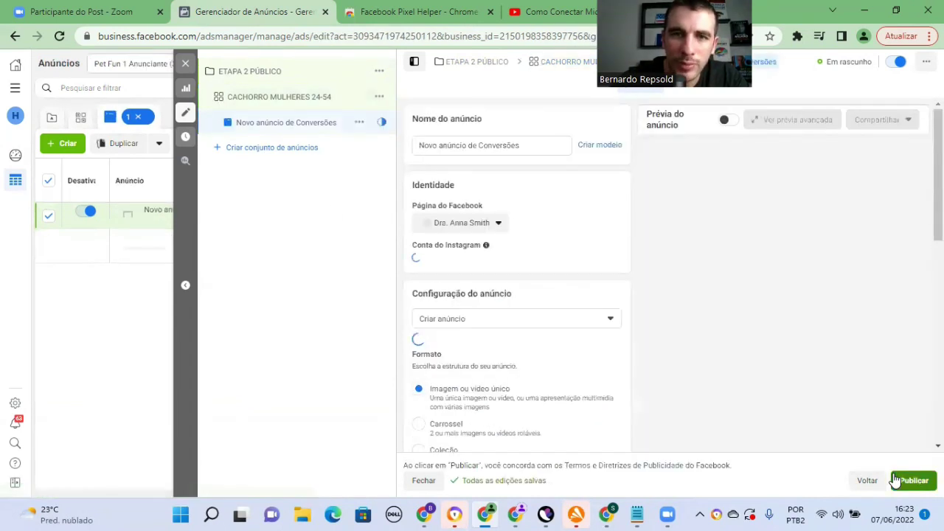
{"action": "triple_click", "coordinate": [525, 146]}
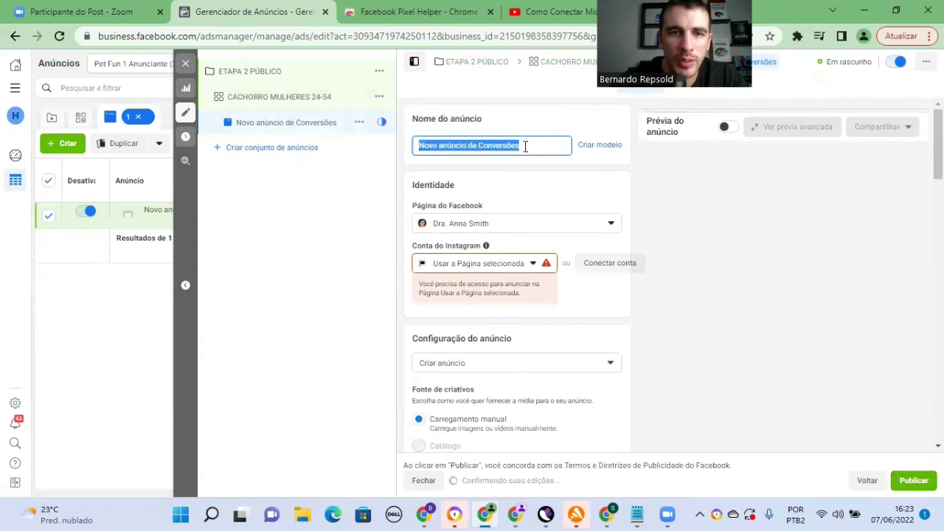
{"action": "type", "text": "AD1"}
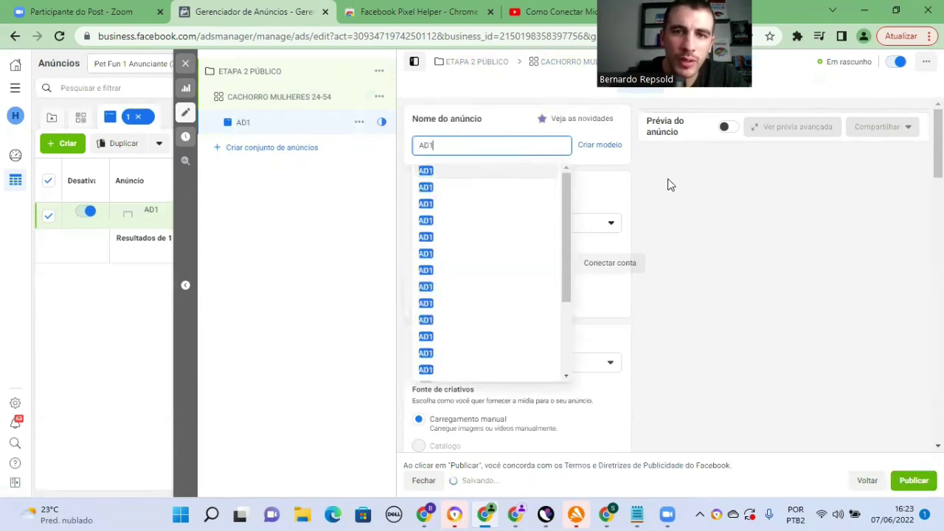
{"action": "left_click", "coordinate": [672, 185]}
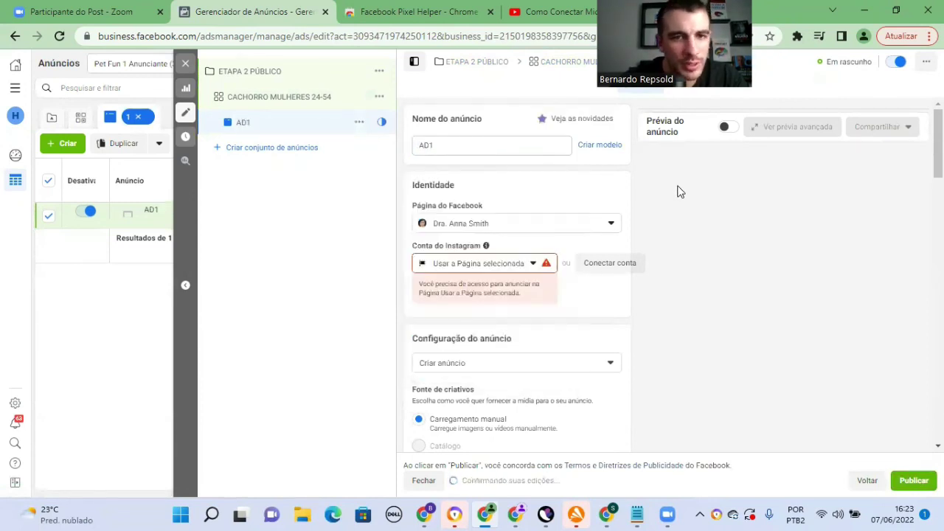
{"action": "left_click", "coordinate": [504, 272]}
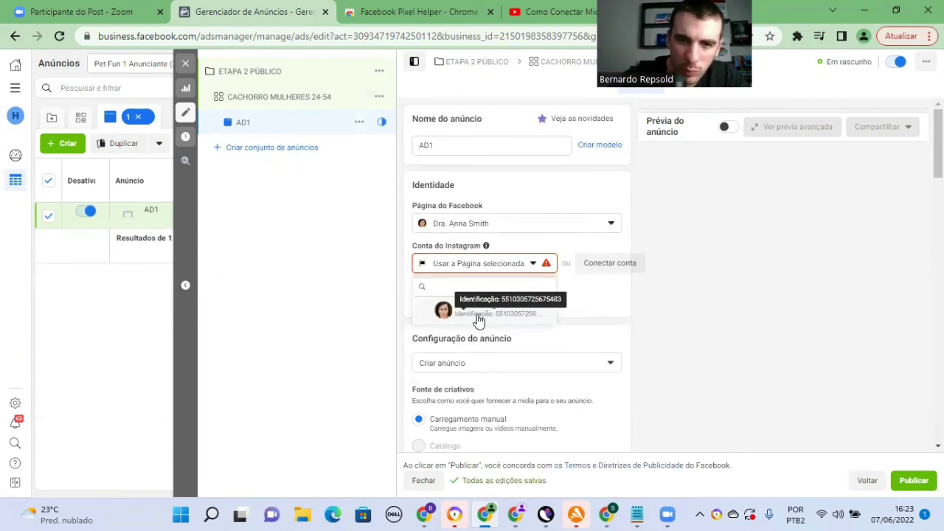
{"action": "left_click", "coordinate": [662, 222]}
Copy the whole ad text beginning "Eu vou te ajudar a Educar o seu Cão" from the Notepad note into AD1's Texto principal
{"action": "scroll", "coordinate": [663, 221], "scroll_direction": "down", "scroll_amount": 3}
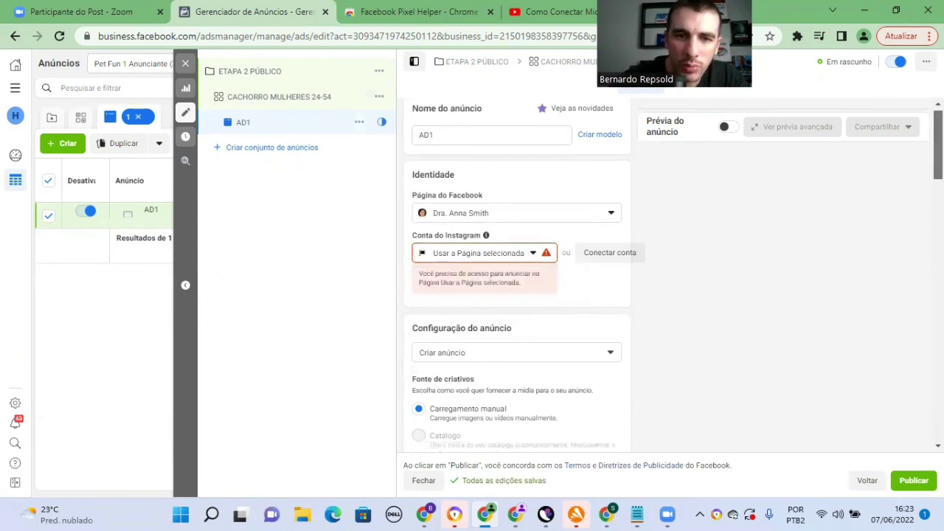
{"action": "scroll", "coordinate": [516, 273], "scroll_direction": "down", "scroll_amount": 1}
{"action": "scroll", "coordinate": [516, 273], "scroll_direction": "down", "scroll_amount": 4}
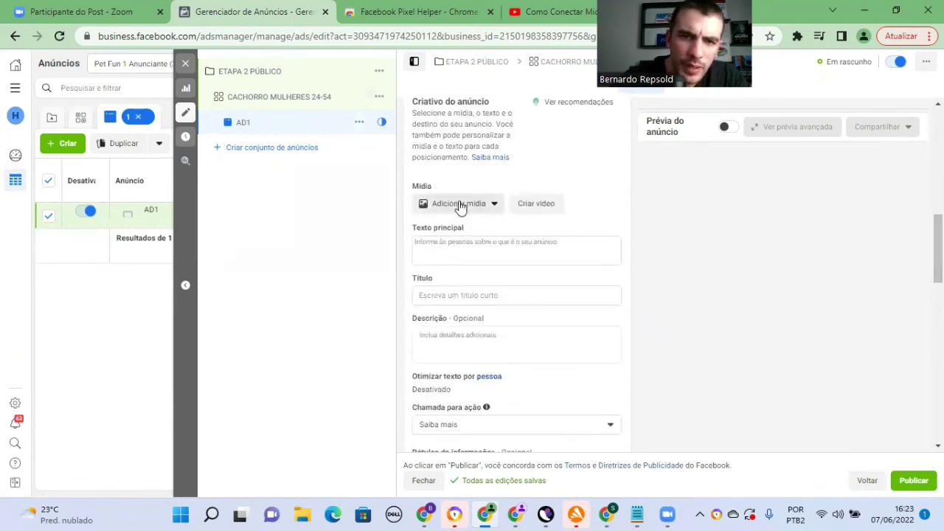
{"action": "mouse_move", "coordinate": [636, 514]}
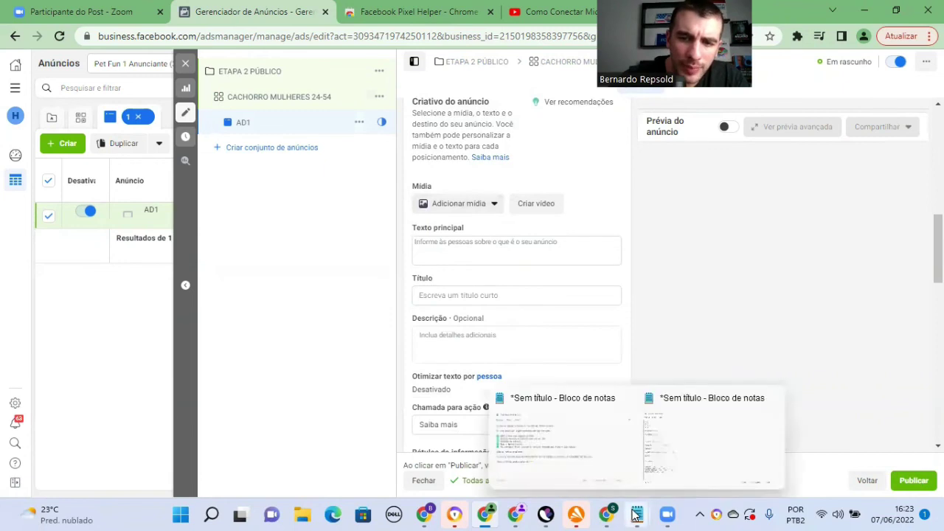
{"action": "left_click", "coordinate": [562, 445]}
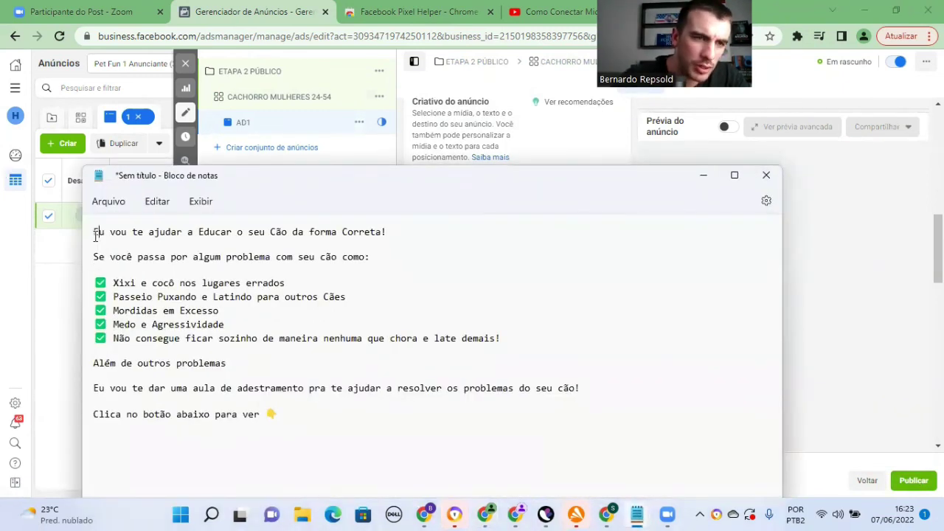
{"action": "left_click_drag", "start_coordinate": [94, 235], "coordinate": [298, 419]}
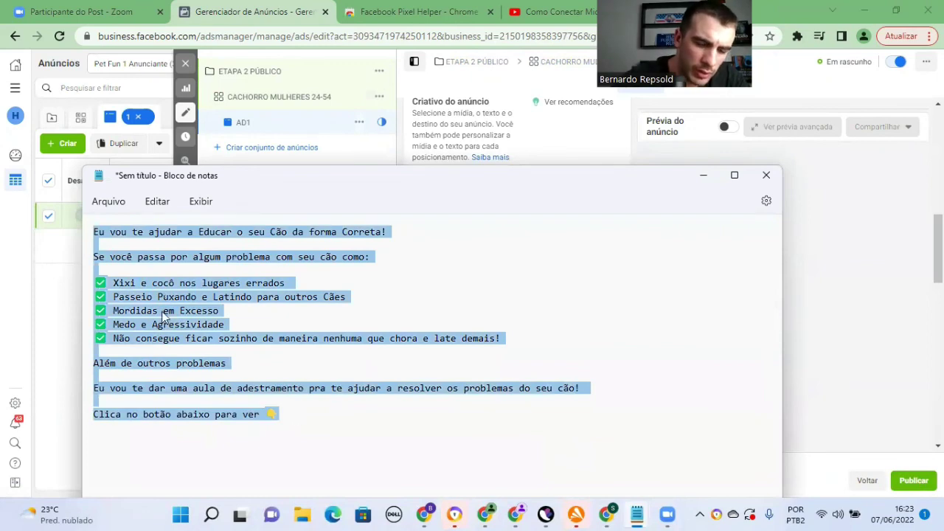
{"action": "right_click", "coordinate": [208, 290]}
{"action": "left_click", "coordinate": [330, 92]}
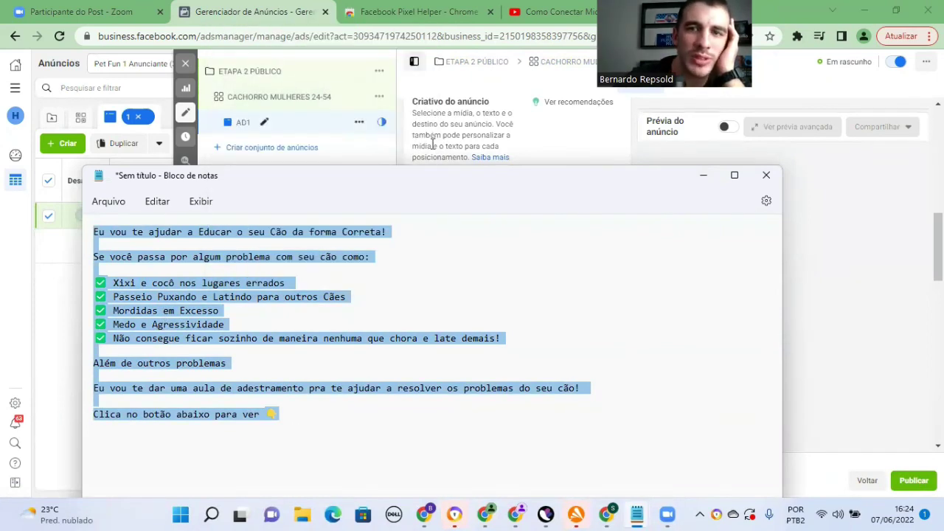
{"action": "left_click", "coordinate": [703, 177]}
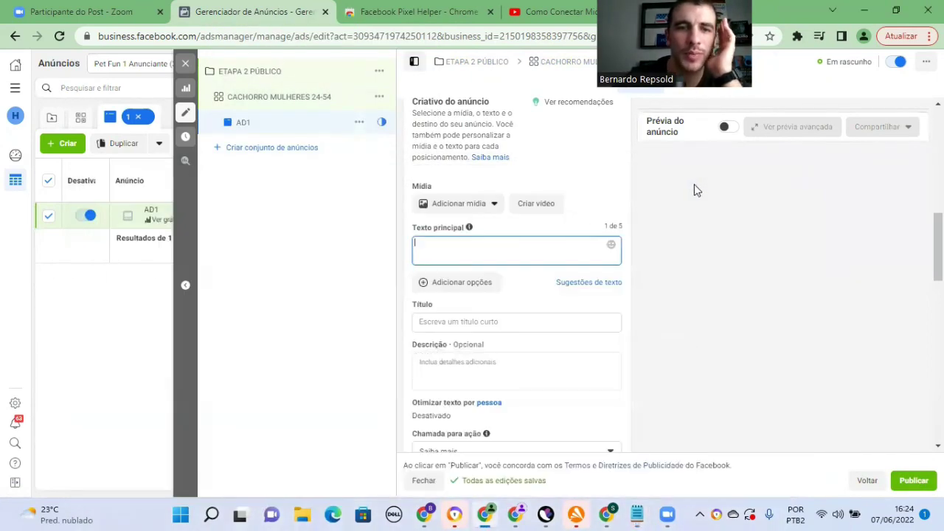
{"action": "type", "text": "Eu vou te ajudar a Educar o seu Cão de forma Correta!  Se você passa por algum problema com seu cão como:  ✅ Xixi e cocô nos lugares errados ✅ Passeio Puxando e Latindo para outros Cães ✅ Mordidas em Excesso ✅ Medo e Agressividade ✅ Não consegue ficar sozinho de maneira nenhuma que chora e late demais!  Além de outros problemas  Eu vou te dar uma aula de adestramento pra te ajudar a resolver os problemas do seu cão!  Clica no botão abaixo para ver 👇"}
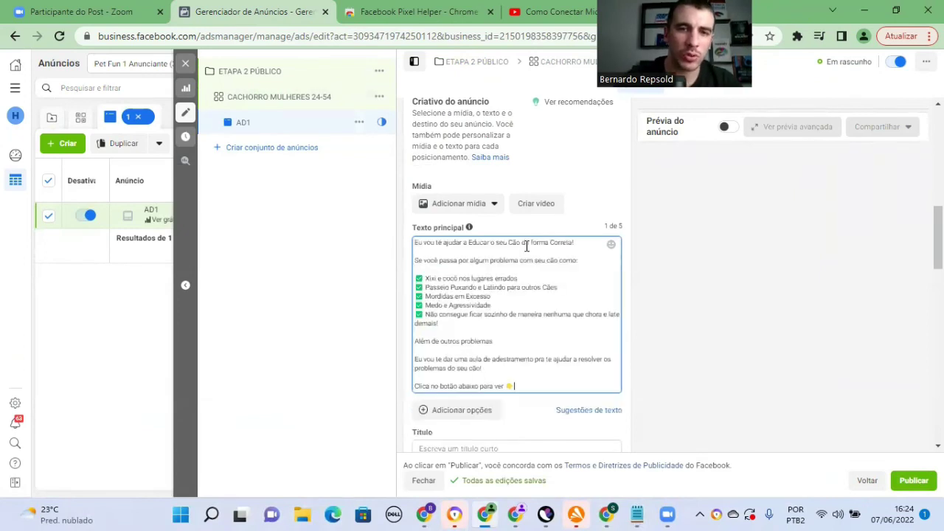